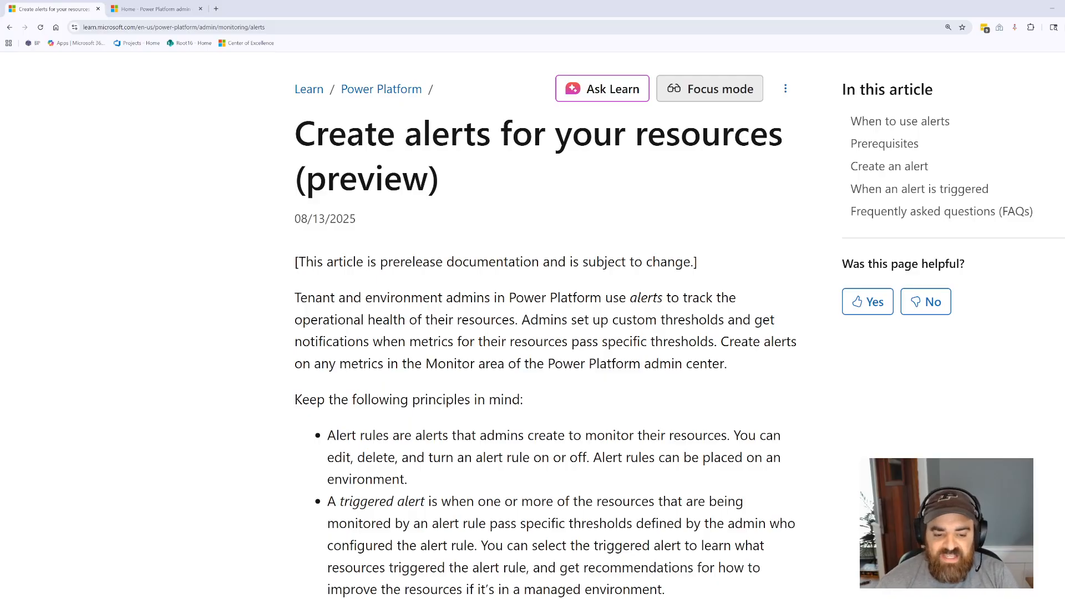
# Review the introduction of the Microsoft Learn article on creating alerts for resources
pyautogui.scroll(-2, 548, 327)
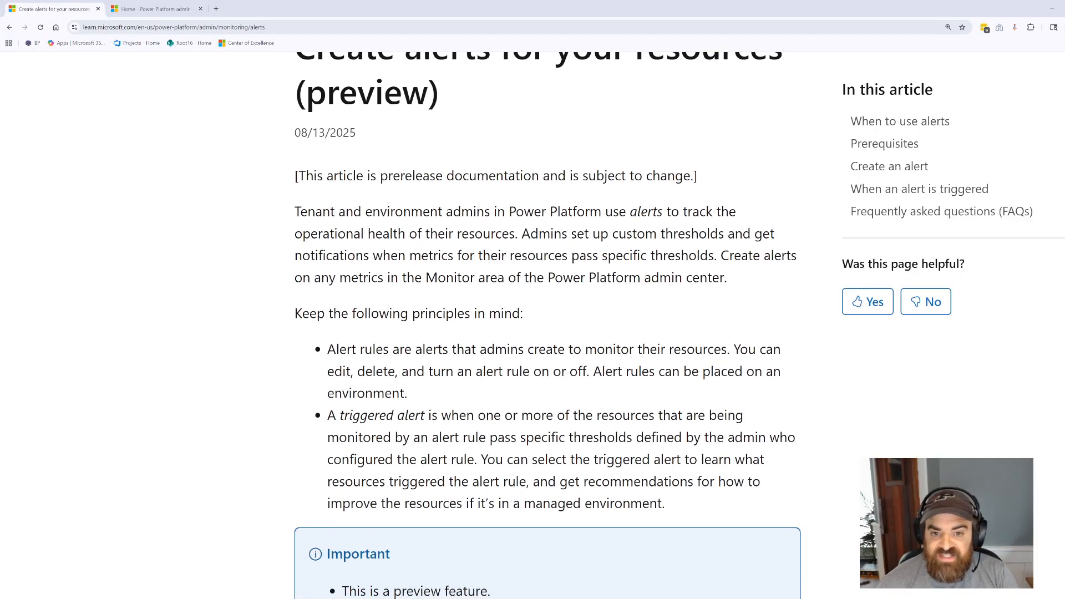
pyautogui.scroll(2, 548, 326)
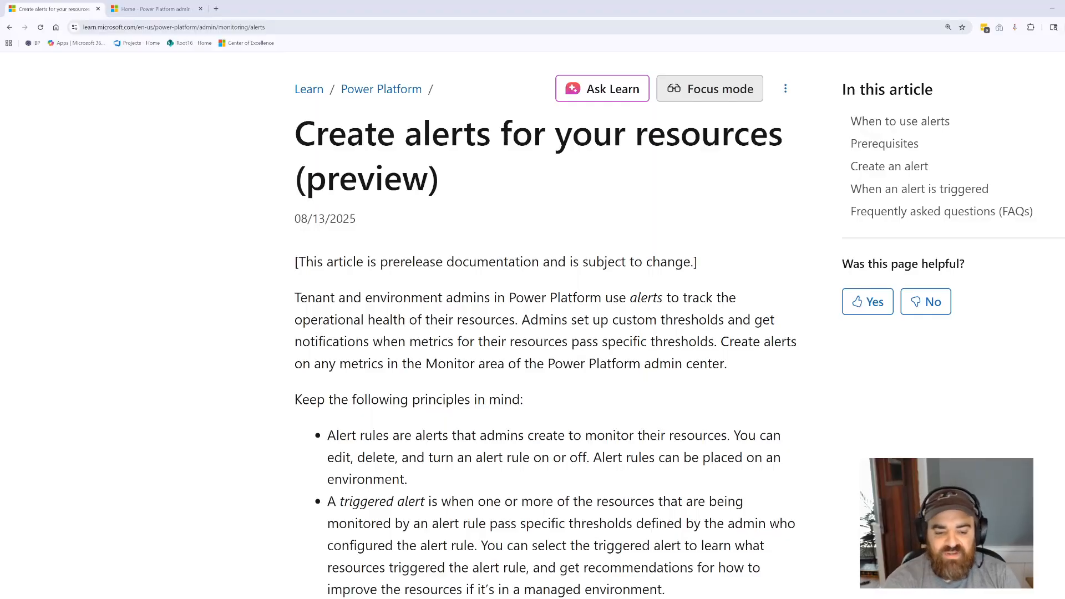
pyautogui.scroll(-4, 547, 326)
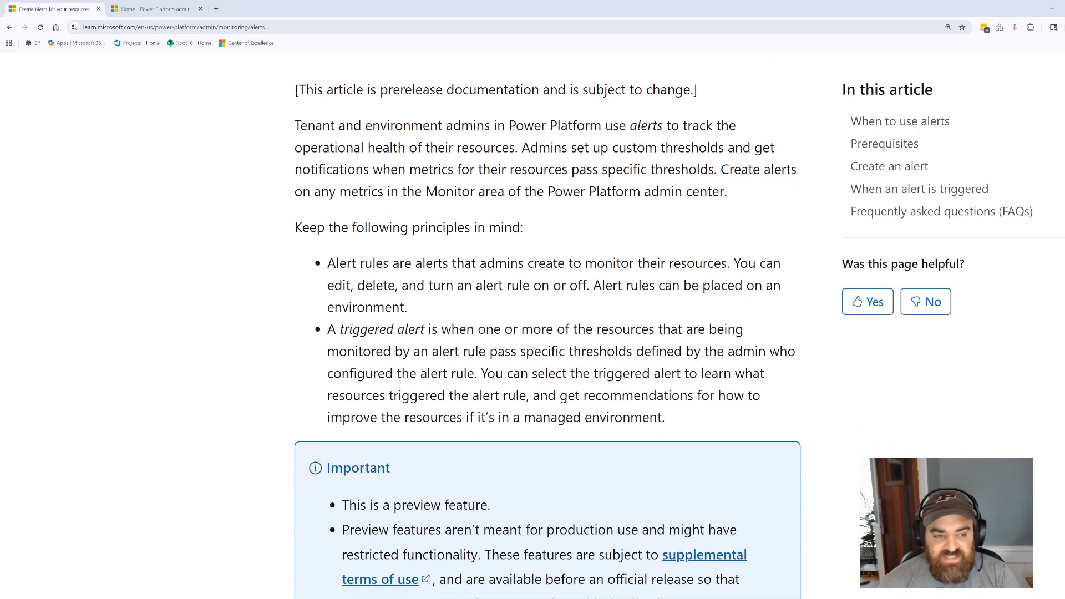
pyautogui.scroll(3, 548, 326)
# Switch to the Power Platform admin center and open the Alerts page of the Monitor area
pyautogui.click(158, 11)
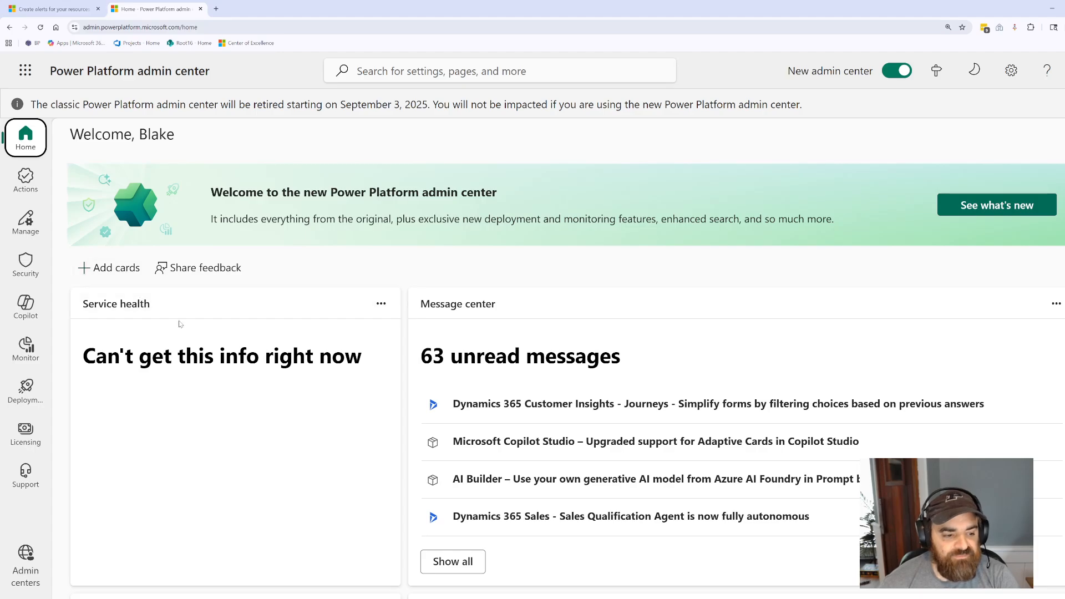
pyautogui.click(24, 354)
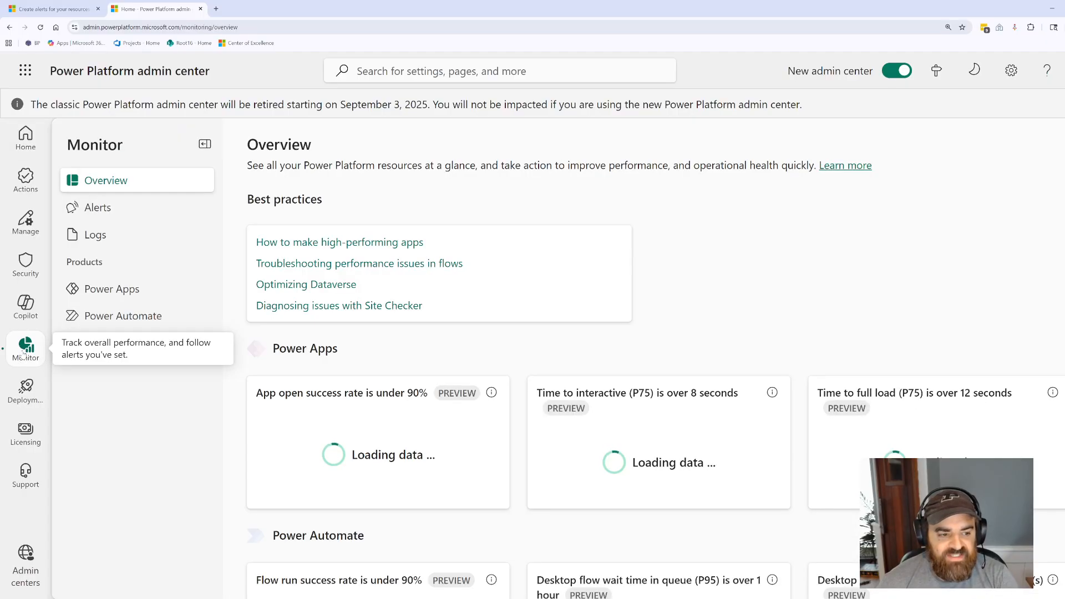
pyautogui.click(130, 216)
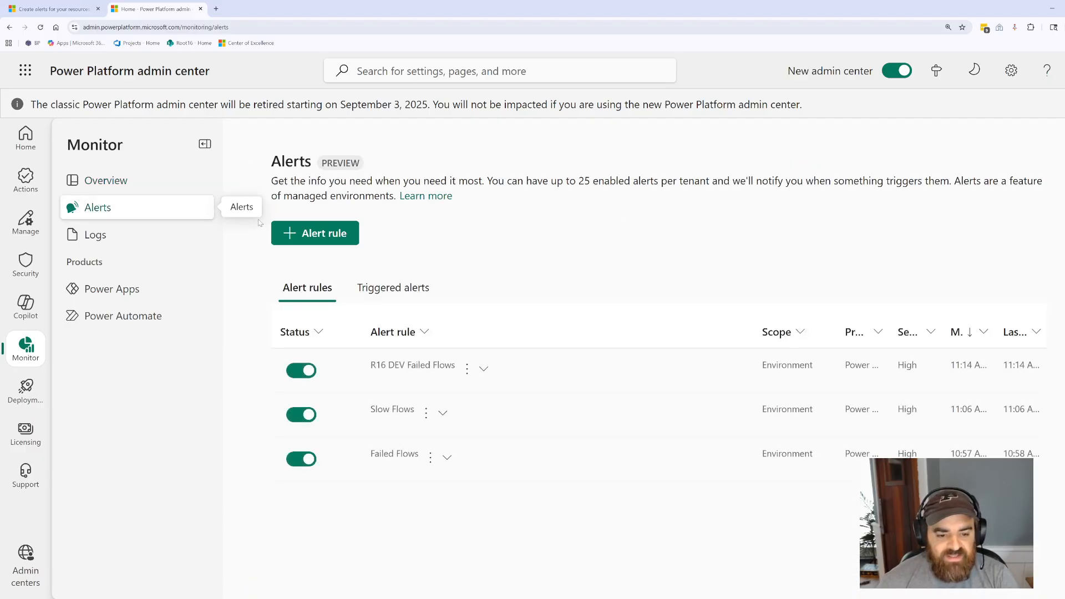
# Start a new alert rule and name it Test
pyautogui.click(343, 239)
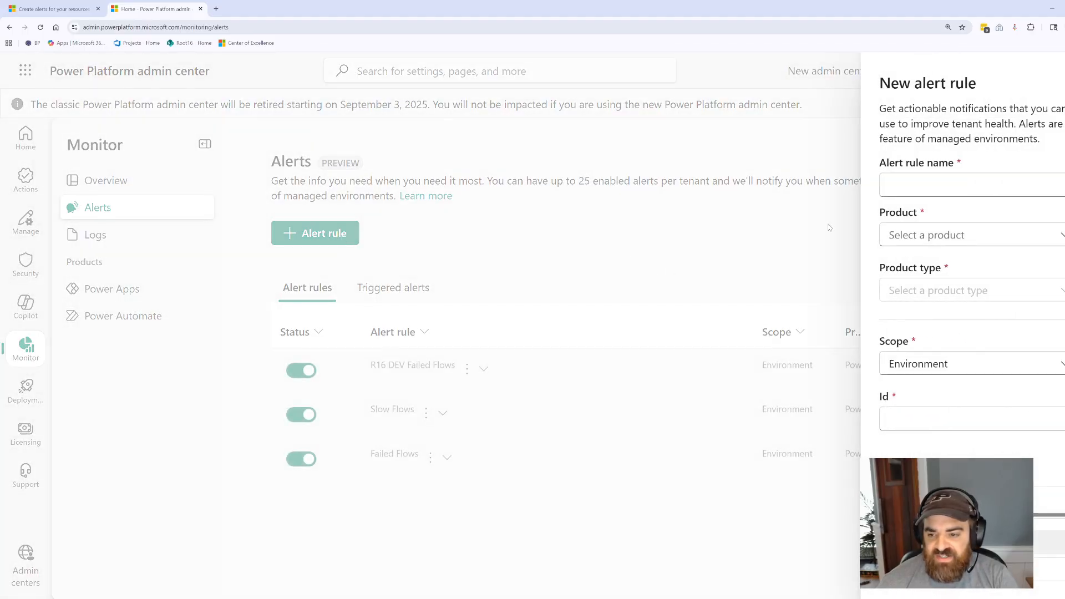
pyautogui.click(976, 194)
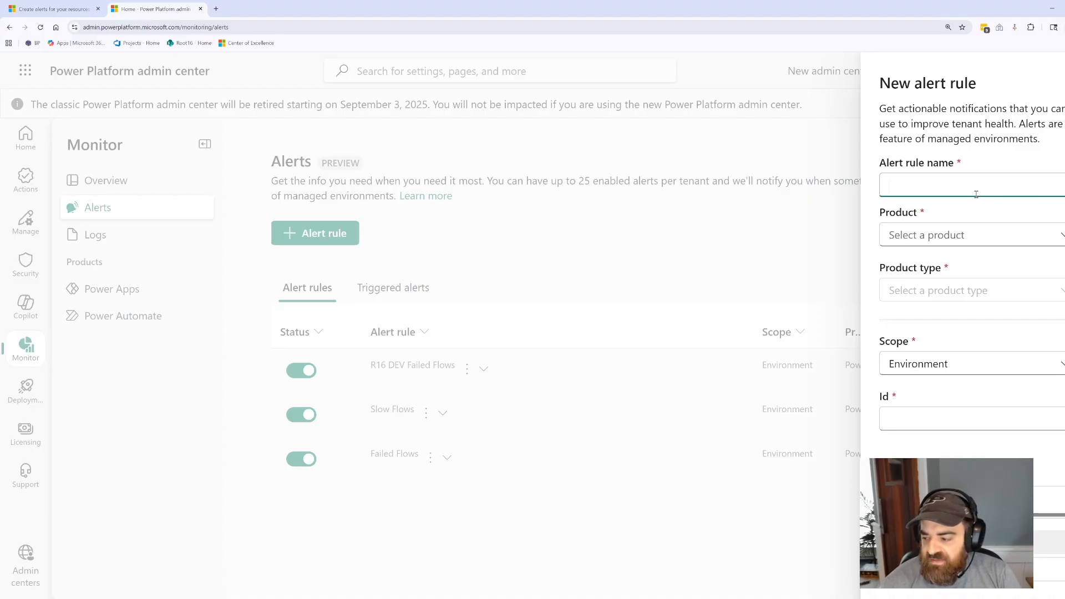
pyautogui.write('Test')
# Set the alert rule's product to Power Apps and its product type to Canvas app
pyautogui.click(964, 244)
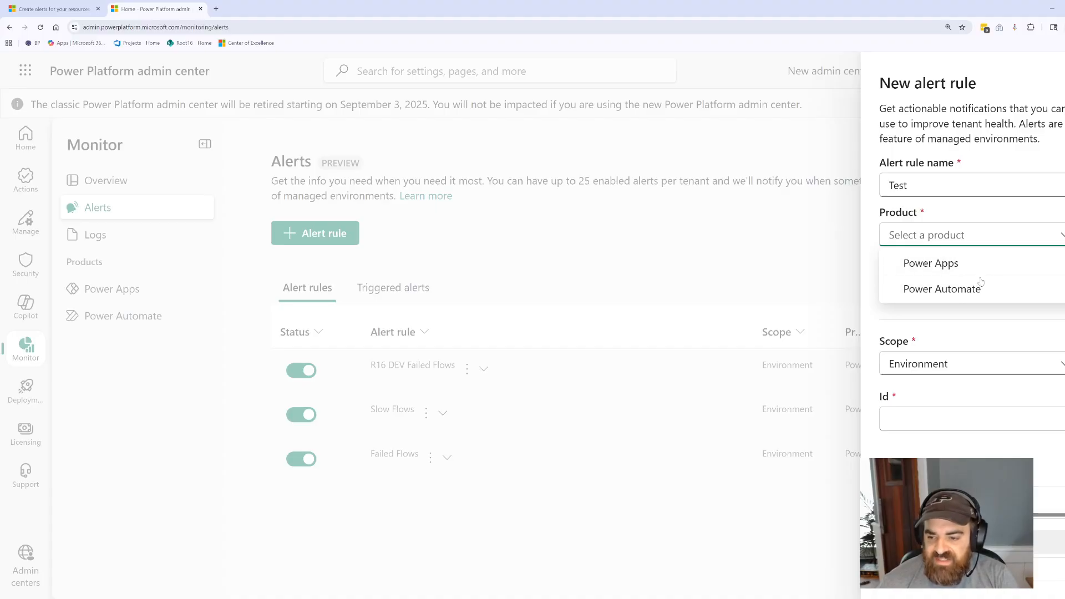
pyautogui.click(965, 289)
pyautogui.click(973, 237)
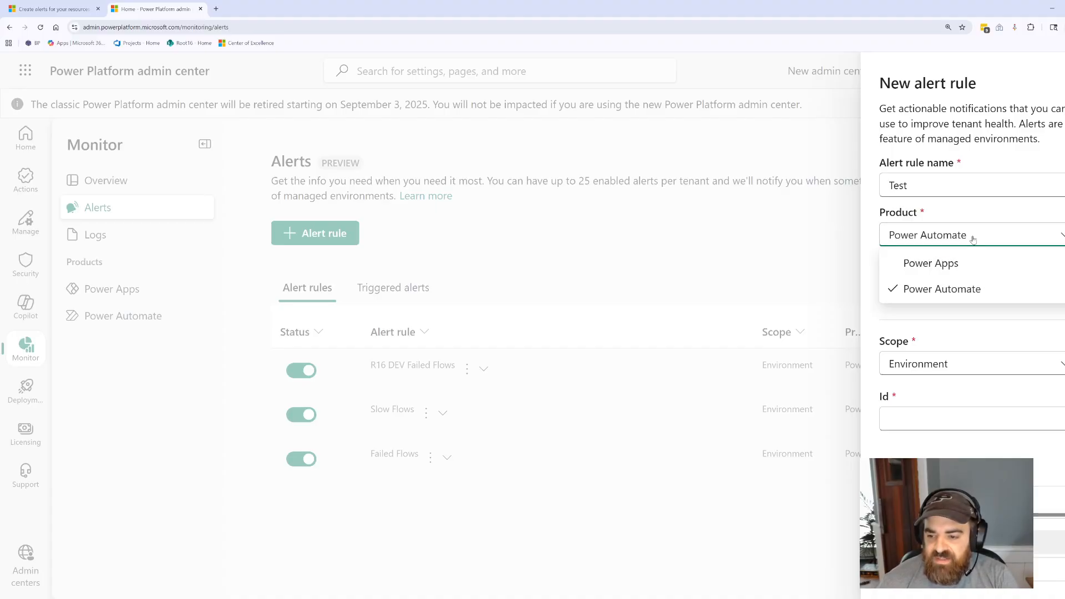
pyautogui.click(960, 271)
pyautogui.click(975, 291)
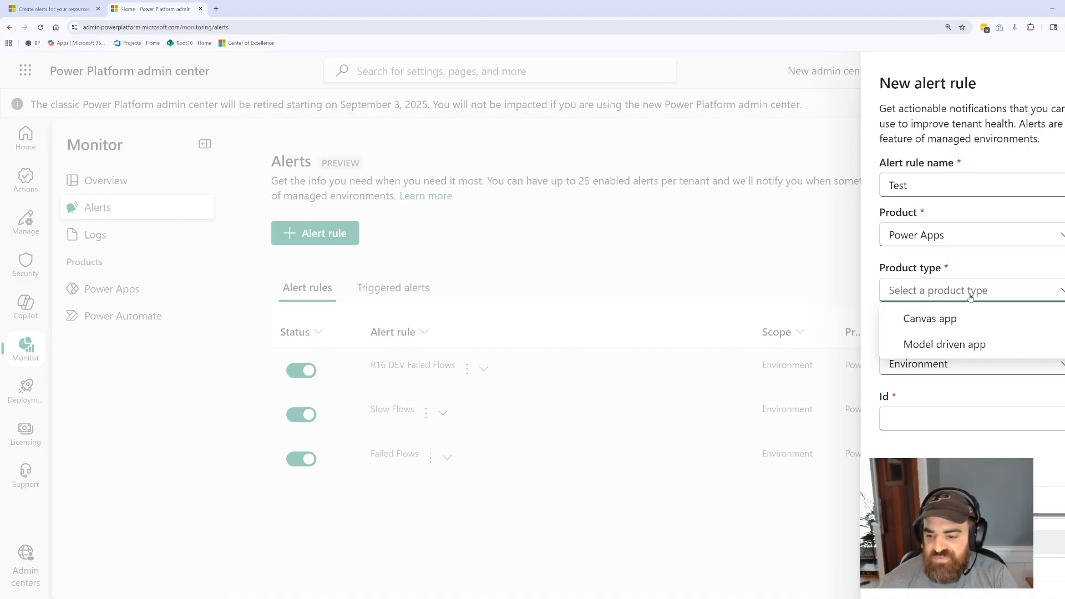
pyautogui.click(971, 297)
pyautogui.click(958, 299)
pyautogui.click(947, 321)
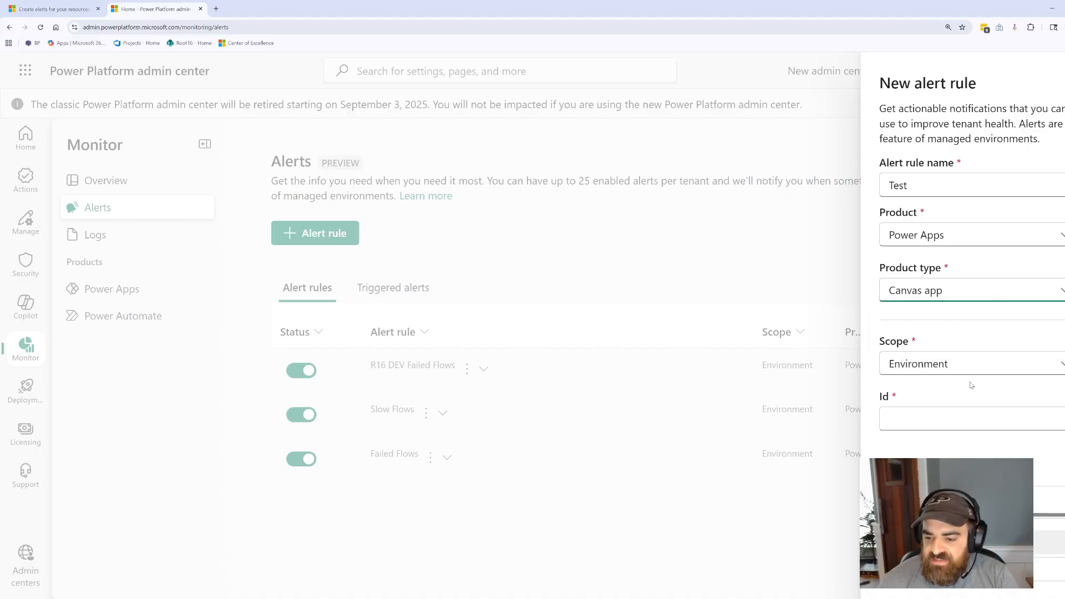
# View the environments offered for the alert rule's scope and leave the selection without choosing one
pyautogui.click(989, 415)
pyautogui.scroll(-1, 961, 381)
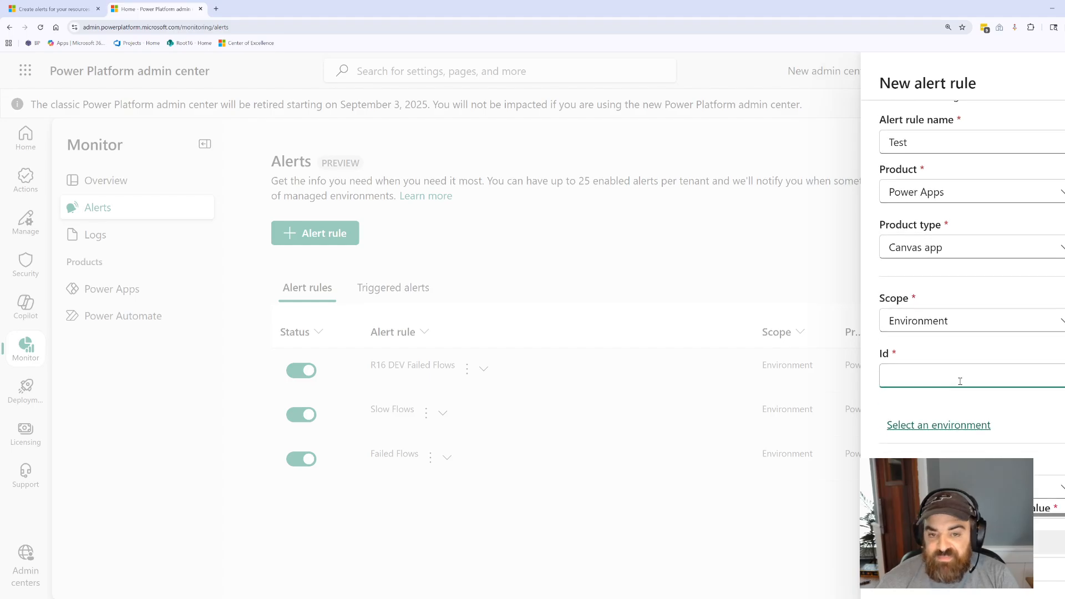
pyautogui.click(962, 429)
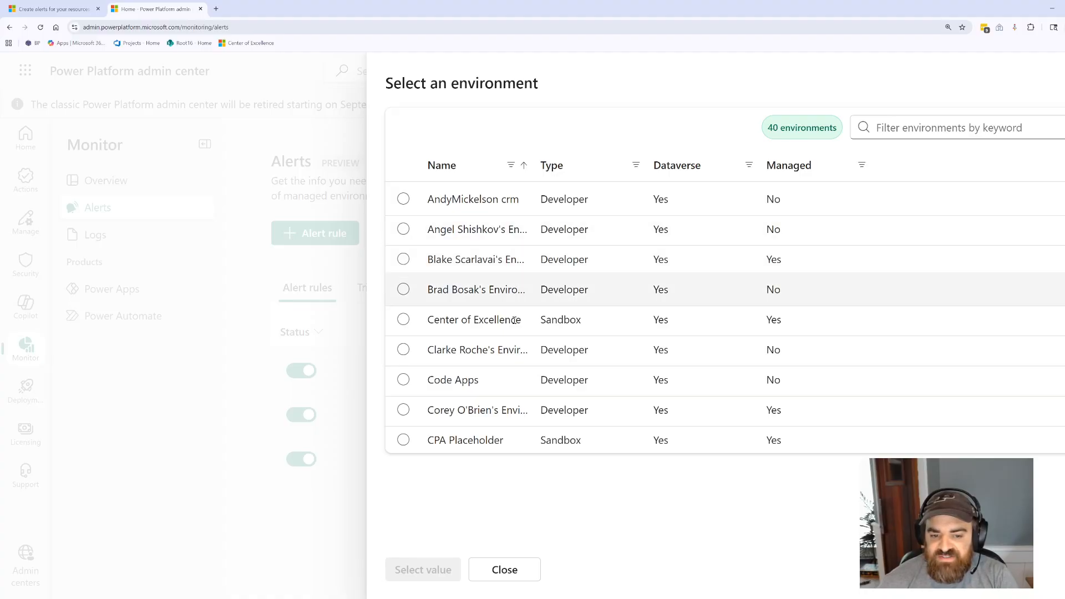
pyautogui.click(528, 579)
# View the metric options offered for a canvas app alert rule
pyautogui.scroll(-2, 999, 399)
pyautogui.click(956, 403)
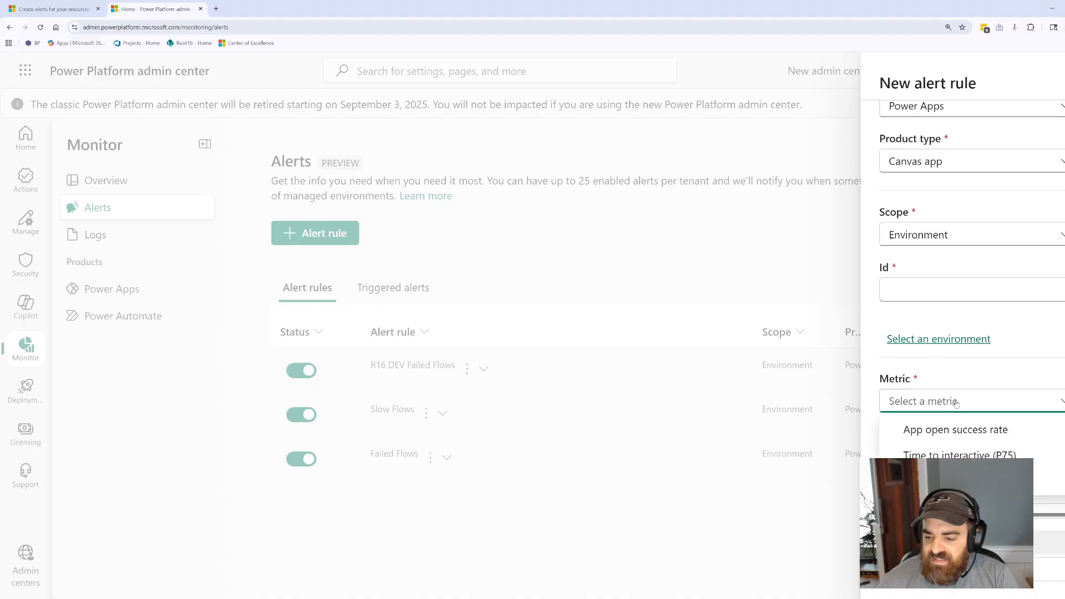
pyautogui.click(956, 403)
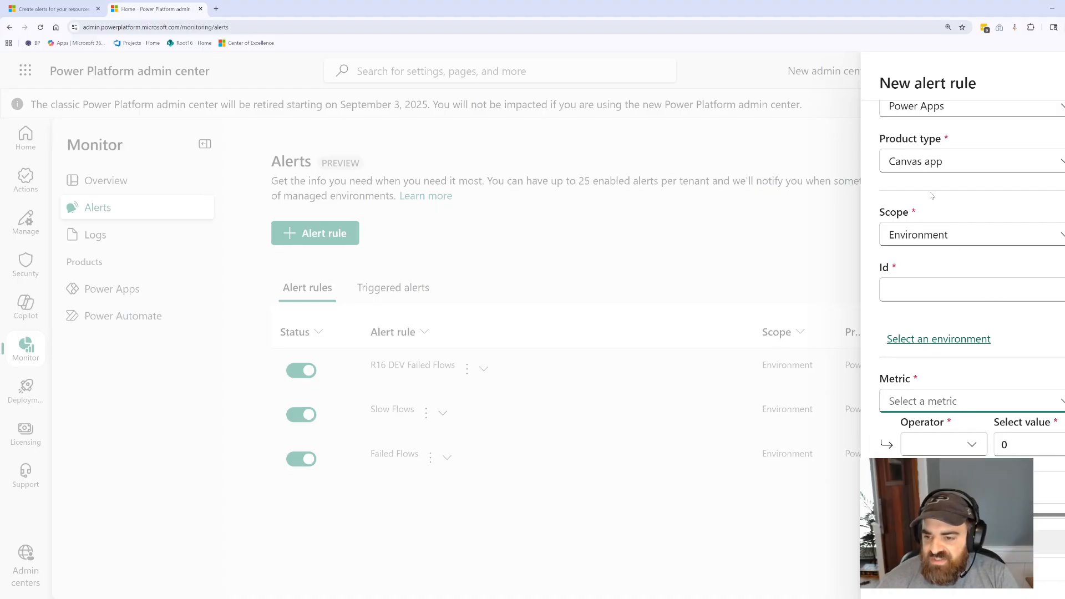
pyautogui.click(970, 404)
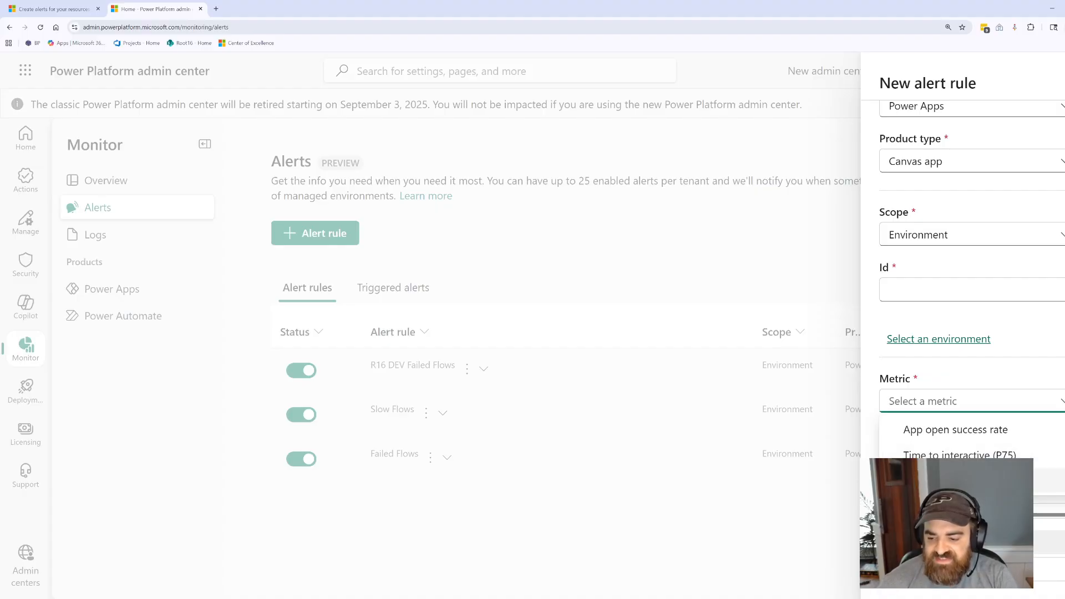
pyautogui.click(1004, 398)
# View the operator and severity options of the alert rule without choosing any
pyautogui.scroll(-1, 1031, 438)
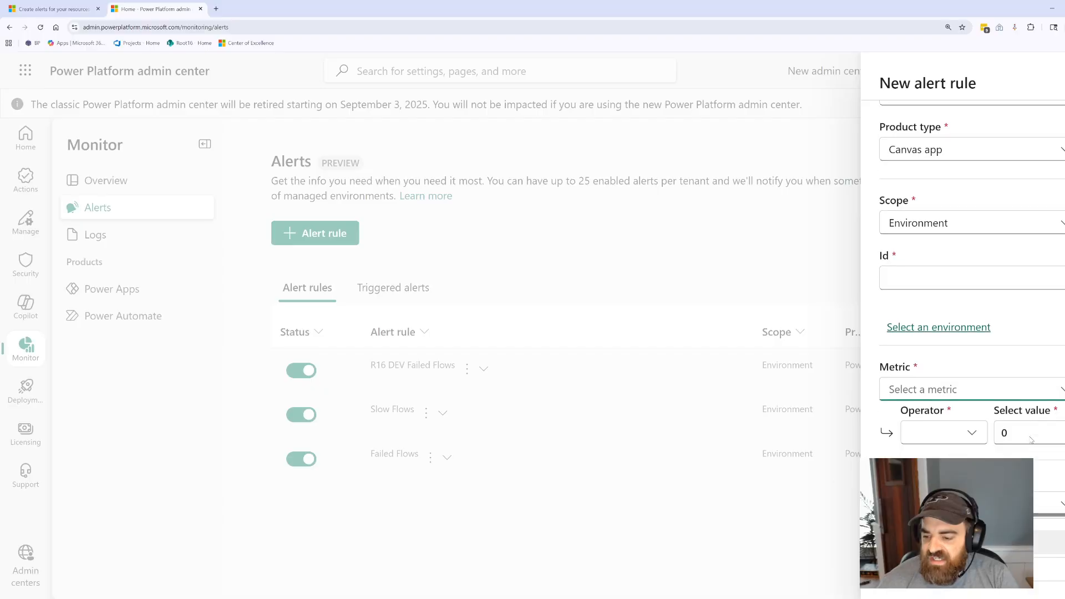
pyautogui.scroll(-1, 959, 415)
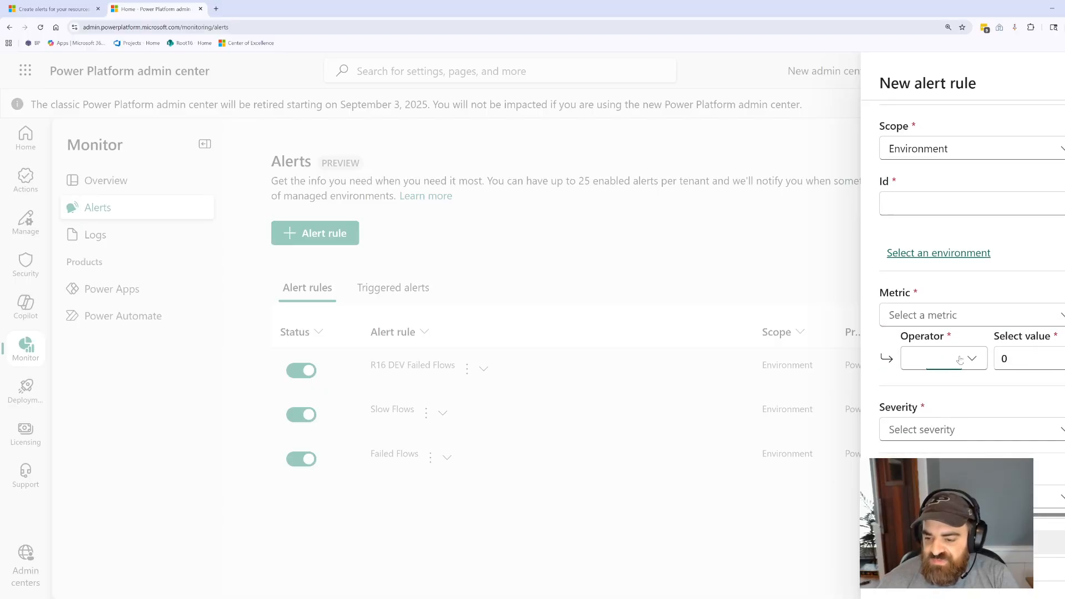
pyautogui.click(960, 360)
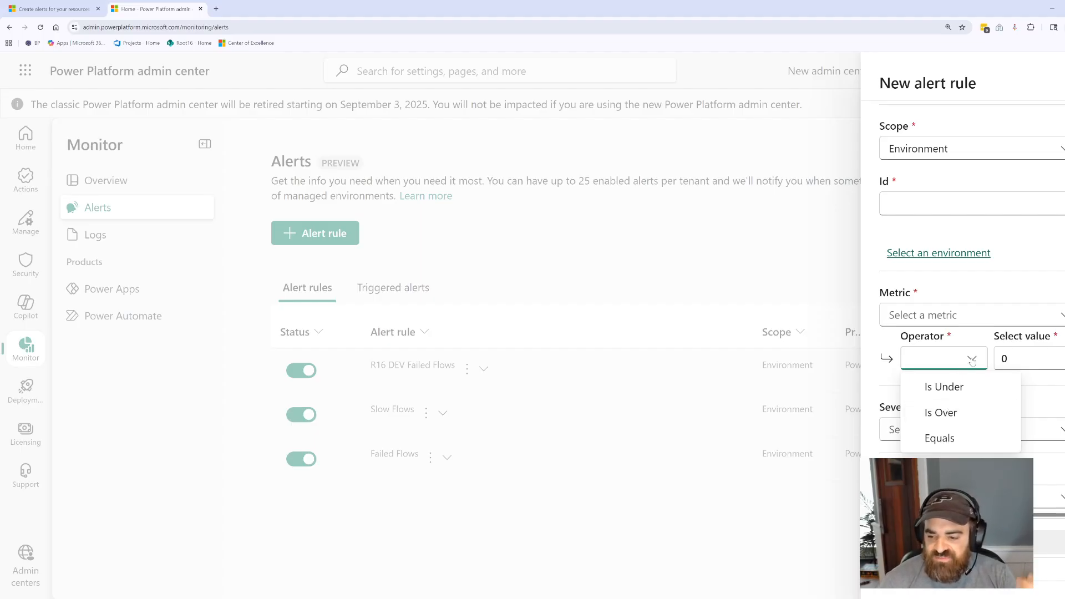
pyautogui.click(970, 362)
pyautogui.click(977, 430)
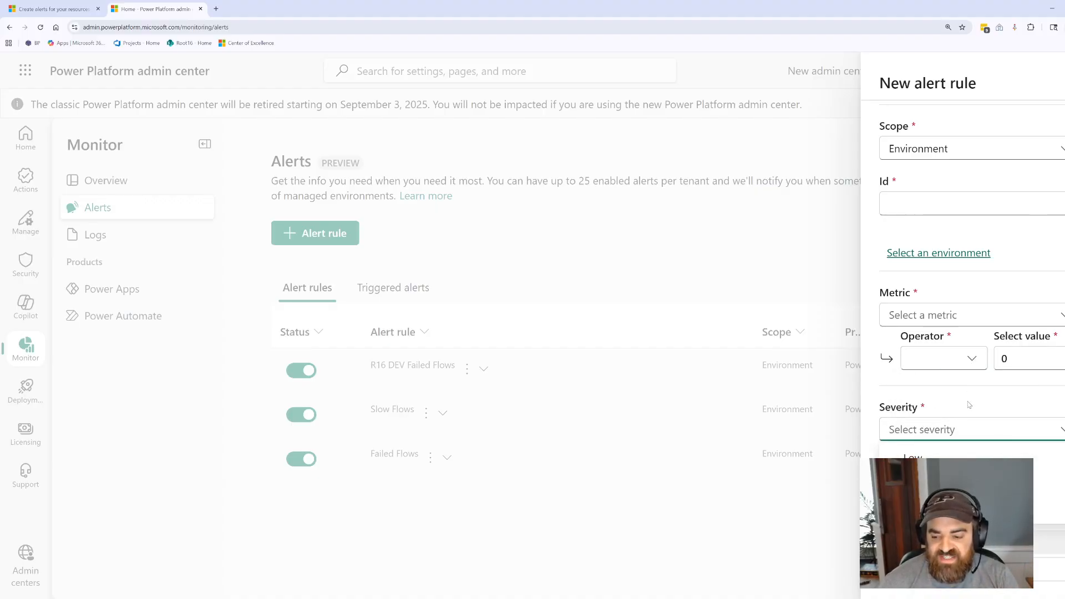
pyautogui.click(986, 401)
# View the alert rule's notification type options and the recipients setting
pyautogui.scroll(-2, 982, 407)
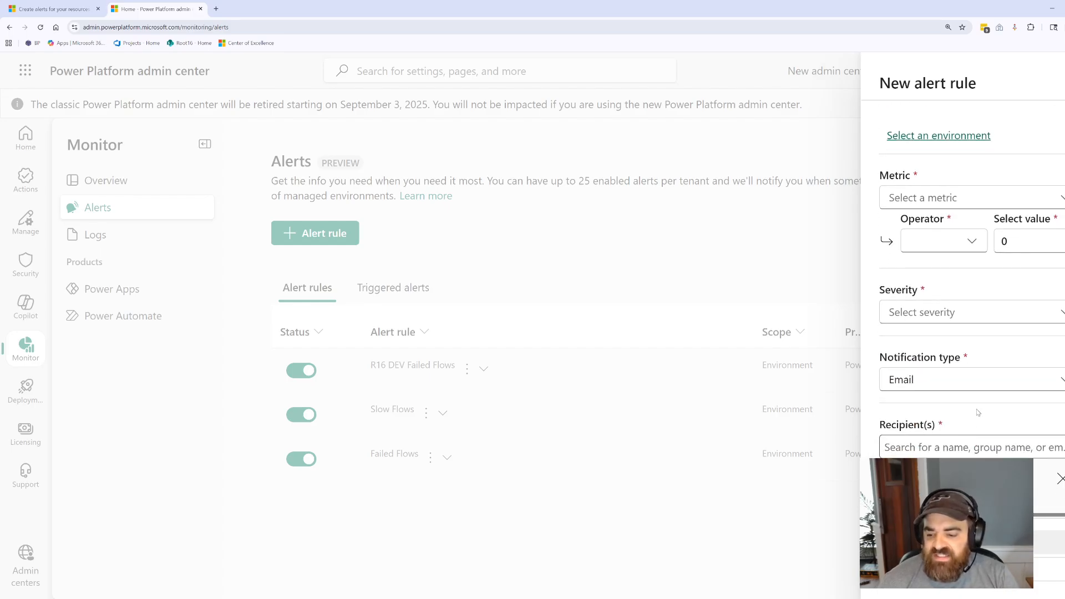
pyautogui.click(974, 385)
pyautogui.click(974, 385)
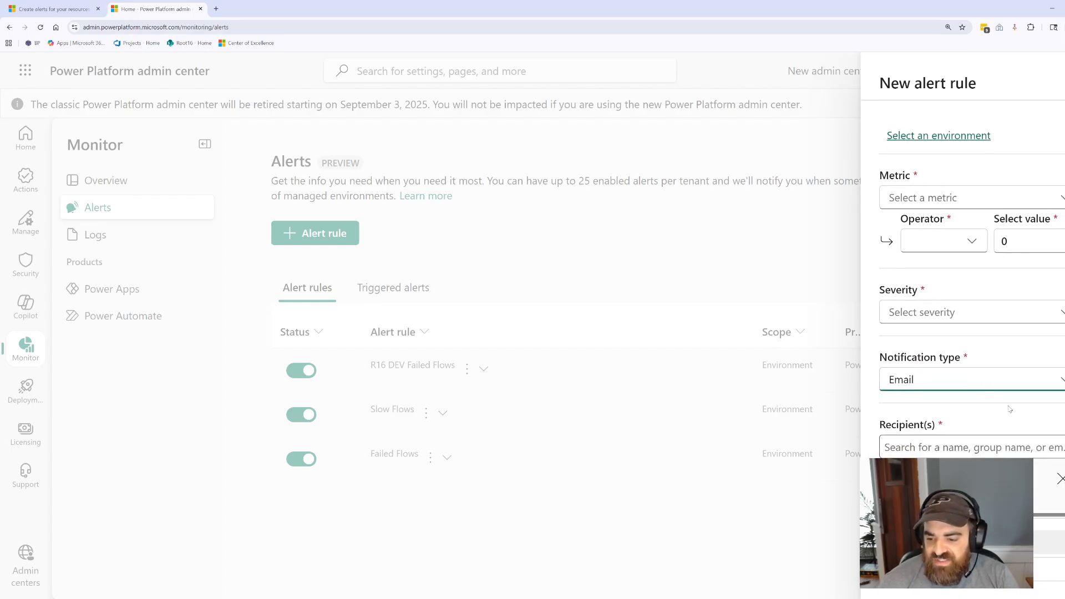
pyautogui.click(964, 381)
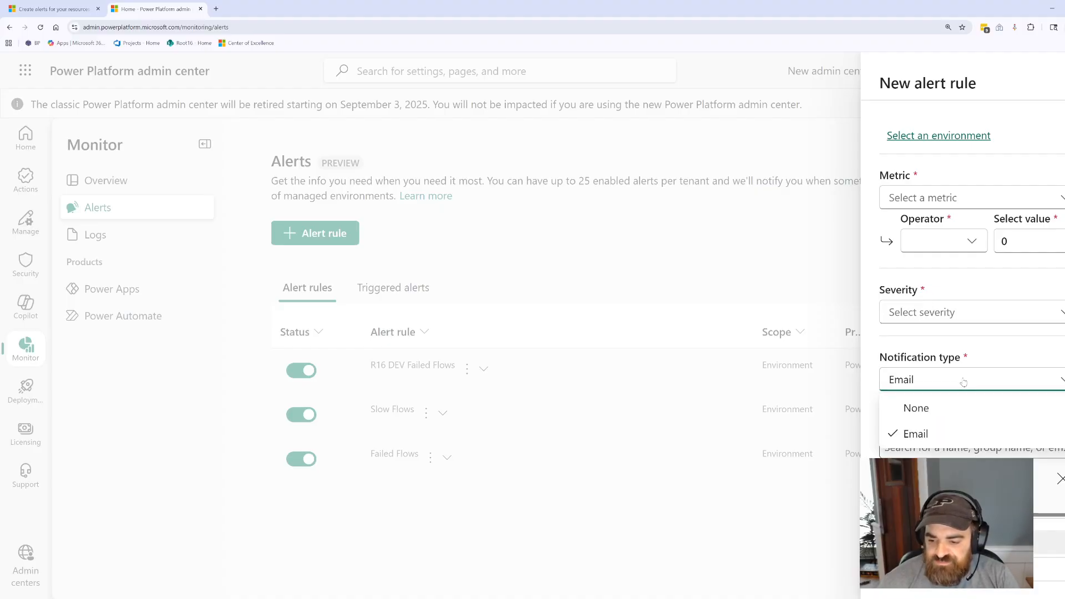
pyautogui.scroll(2, 953, 422)
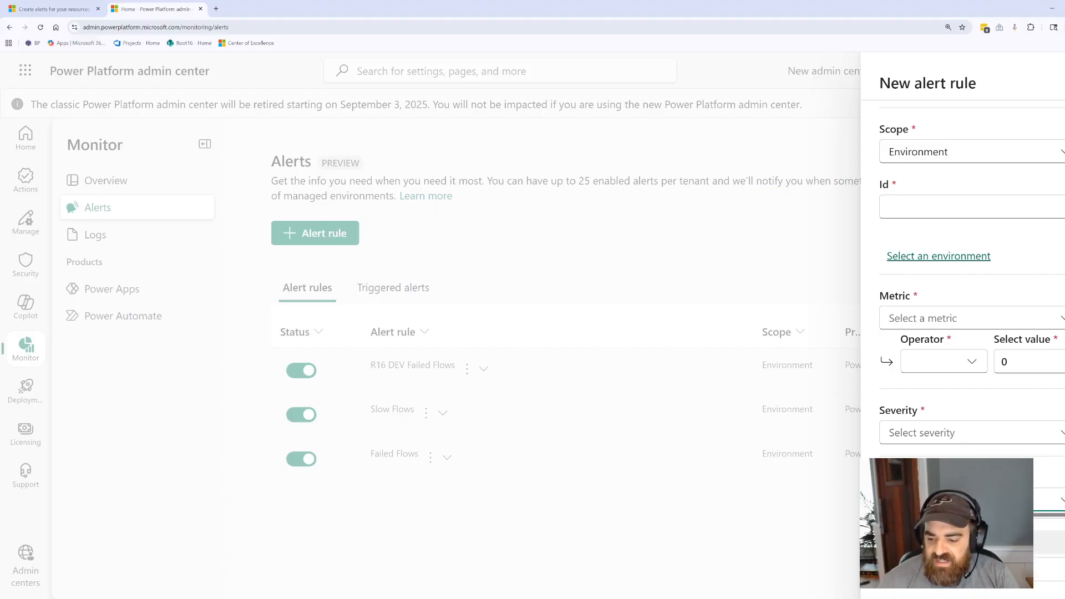
pyautogui.scroll(-2, 971, 306)
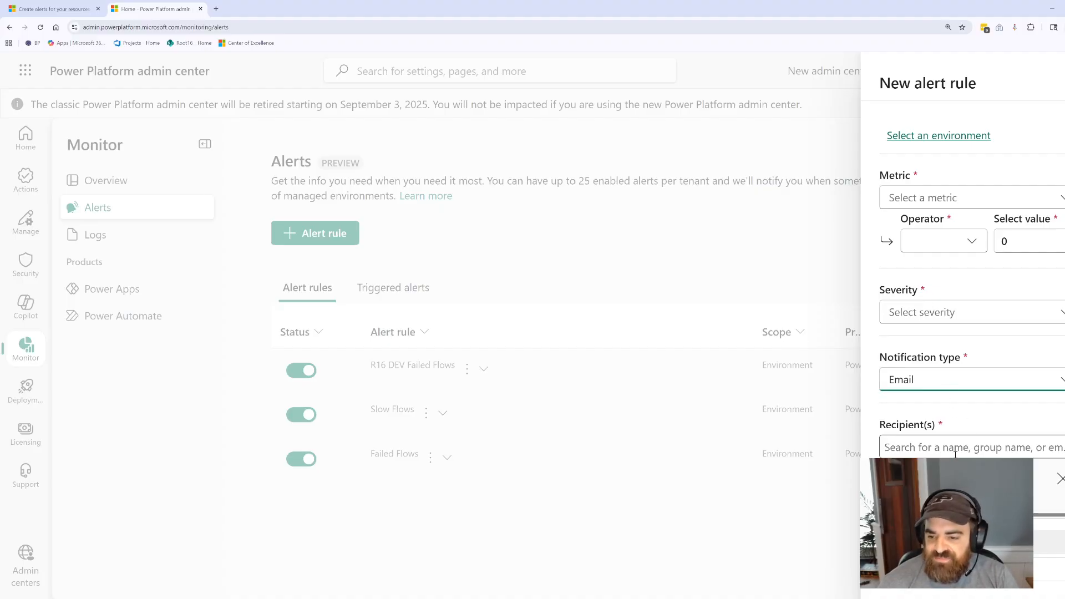
# Change the product type to Model driven app and view the metrics offered for it
pyautogui.scroll(5, 956, 278)
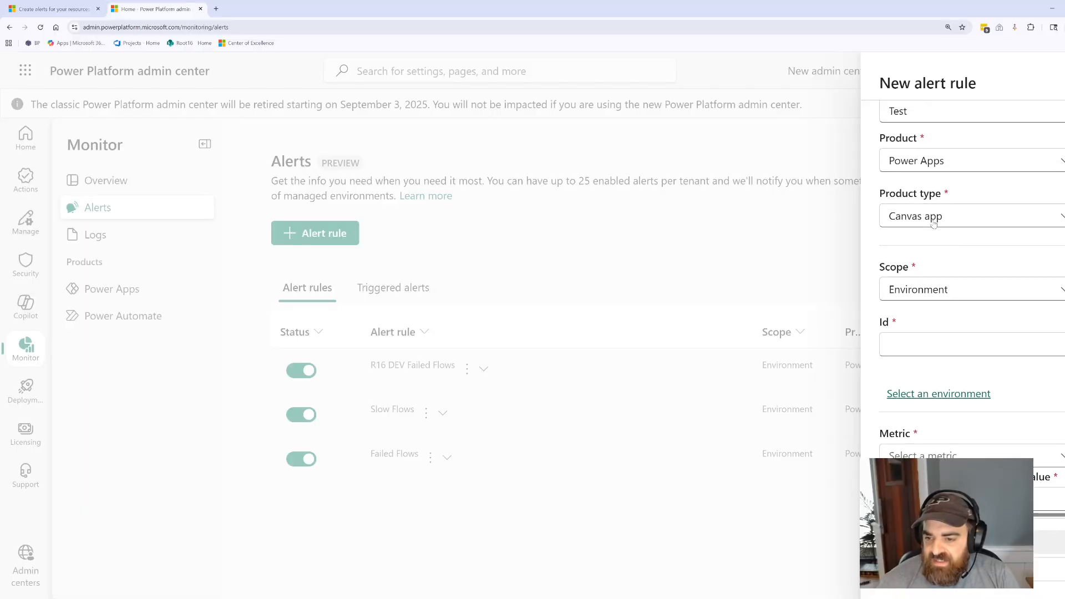
pyautogui.click(934, 223)
pyautogui.click(926, 270)
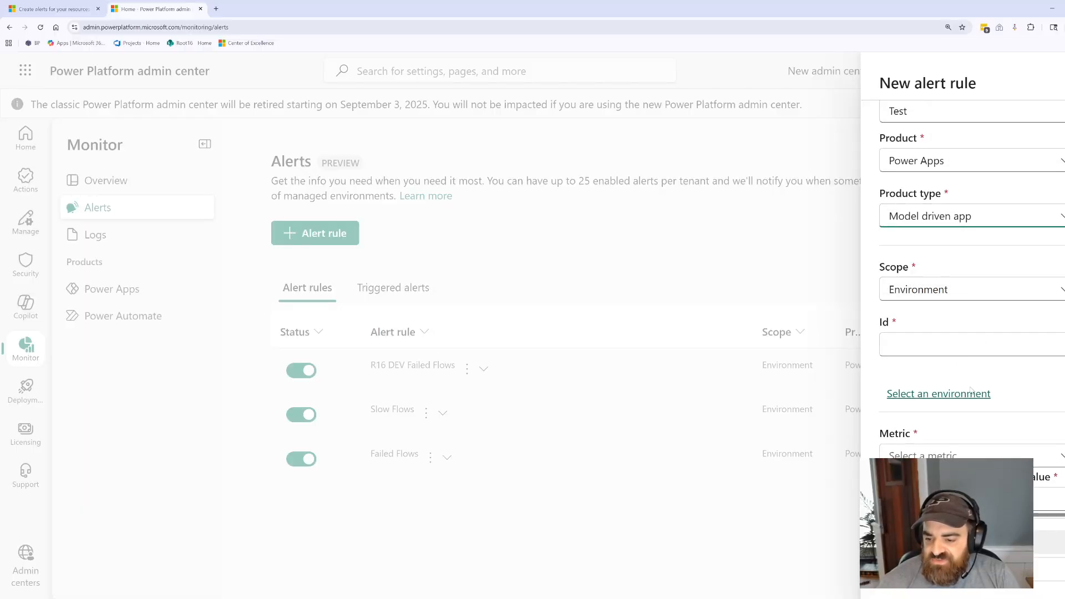
pyautogui.scroll(-1, 971, 391)
pyautogui.click(952, 417)
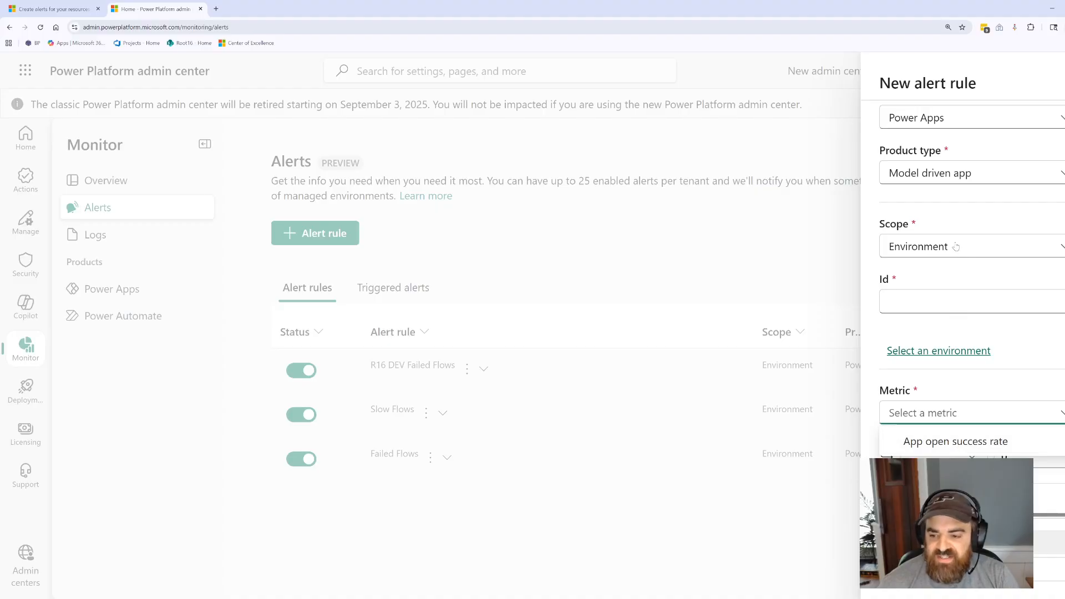
pyautogui.click(977, 210)
# Change the alert rule's product to Power Automate and its product type to Cloud flow
pyautogui.click(960, 172)
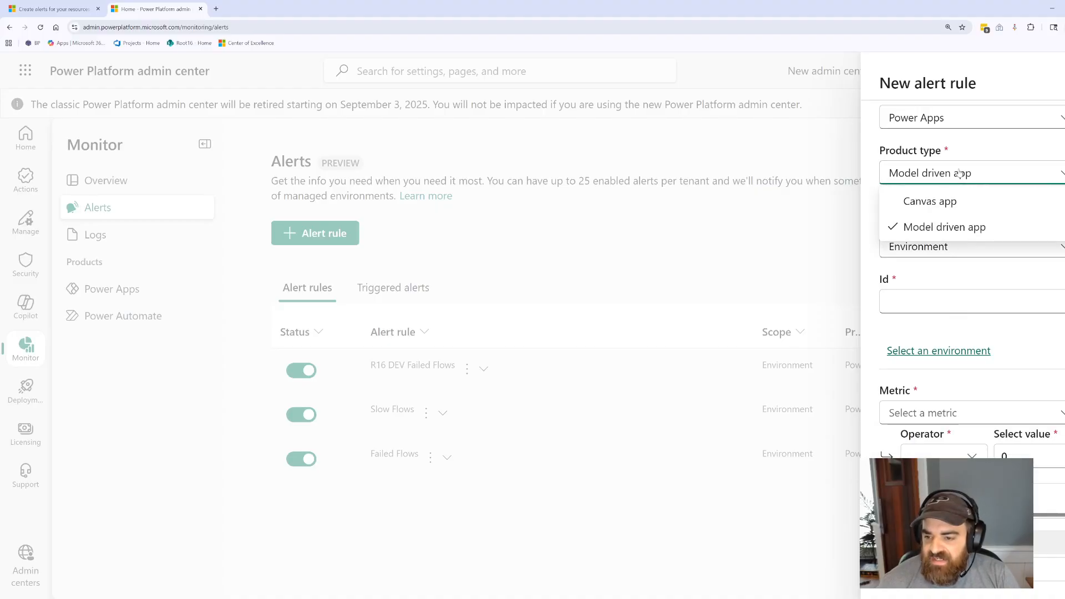
pyautogui.click(935, 123)
pyautogui.click(935, 123)
pyautogui.click(935, 179)
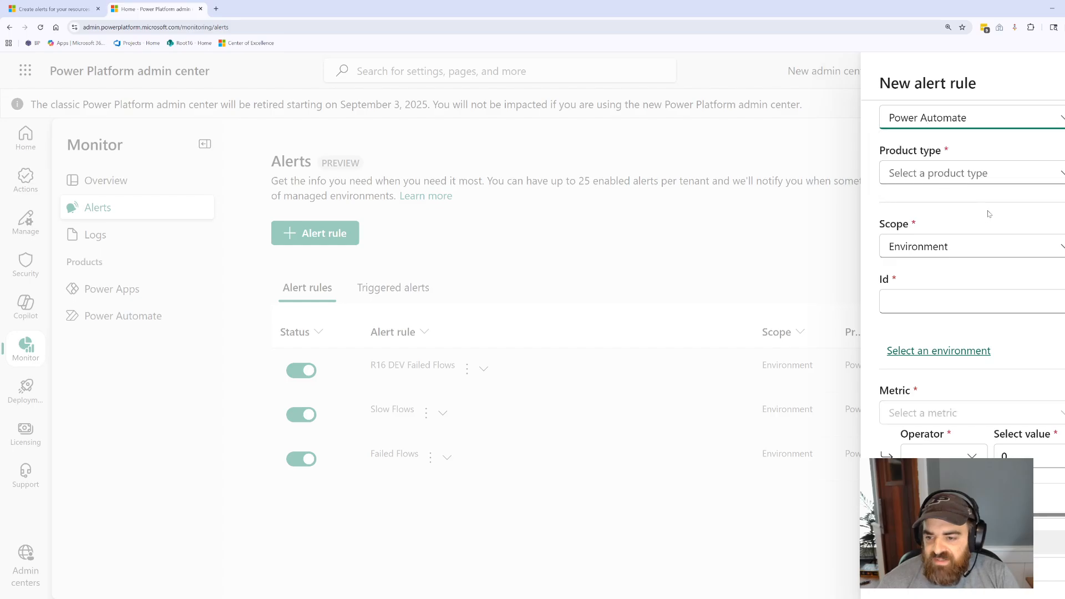
pyautogui.click(950, 175)
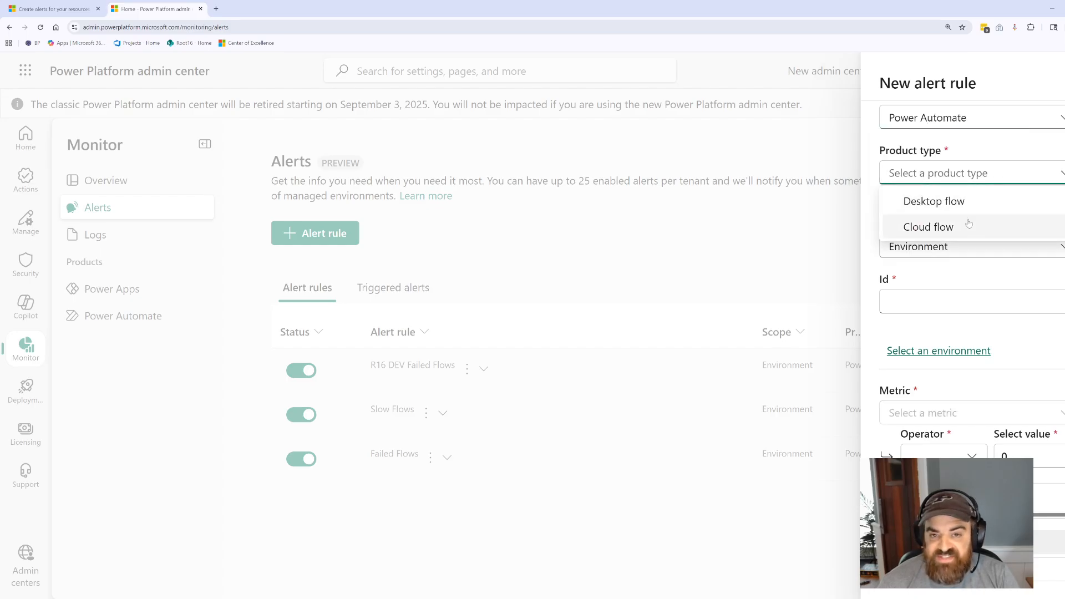
pyautogui.click(966, 228)
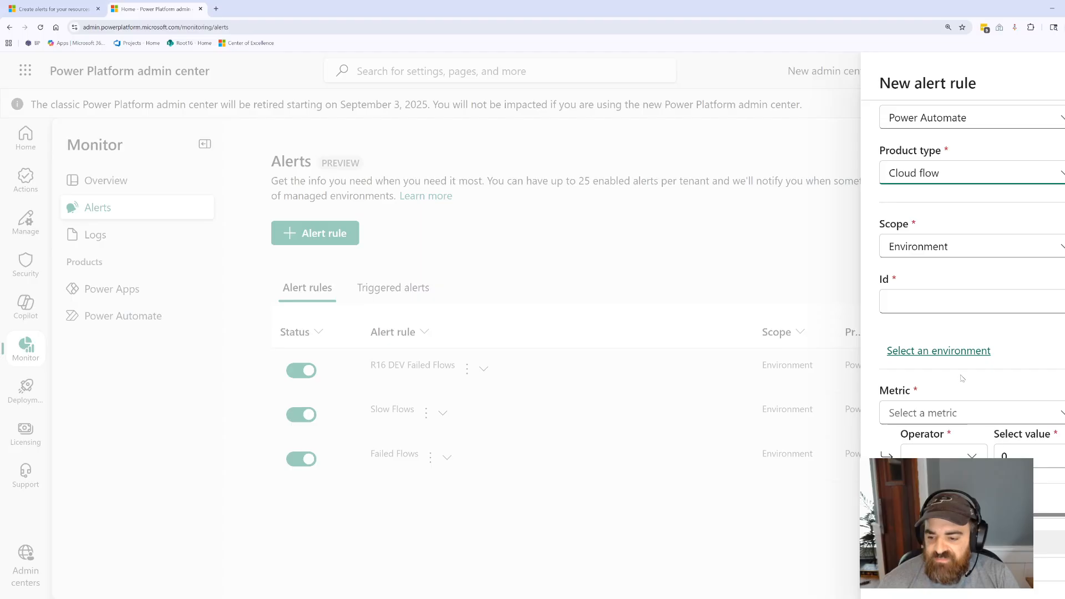
# View the metric options for cloud flows and close the new alert rule without saving it
pyautogui.click(928, 416)
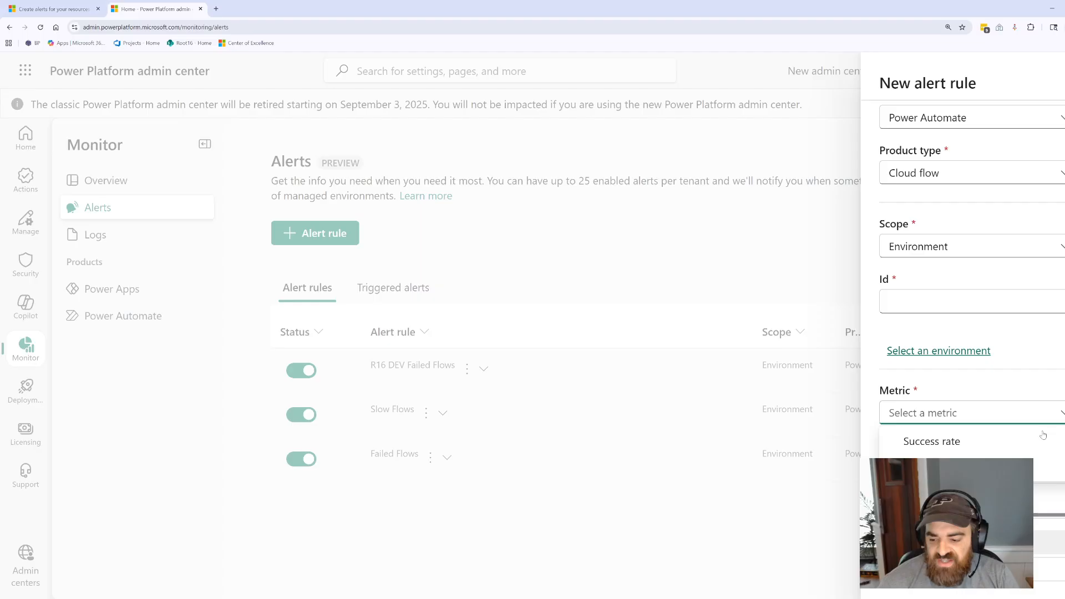
pyautogui.click(844, 484)
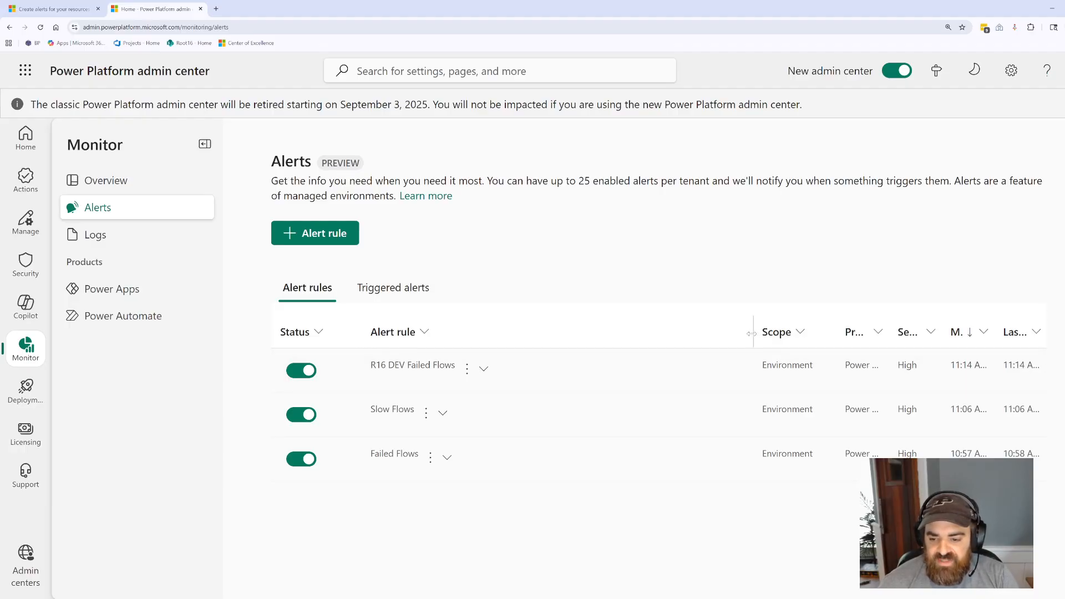
# Resize the alert rule list's columns to show the Modified on and Last run values in full, and reload the page
pyautogui.moveTo(753, 331); pyautogui.dragTo(561, 340)
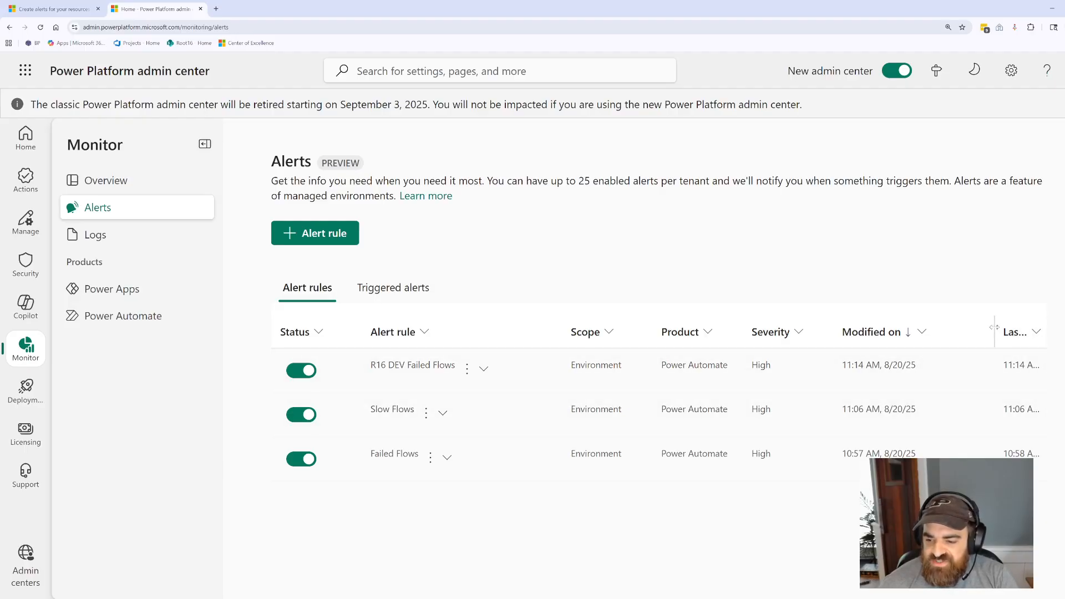
pyautogui.moveTo(995, 328); pyautogui.dragTo(950, 331)
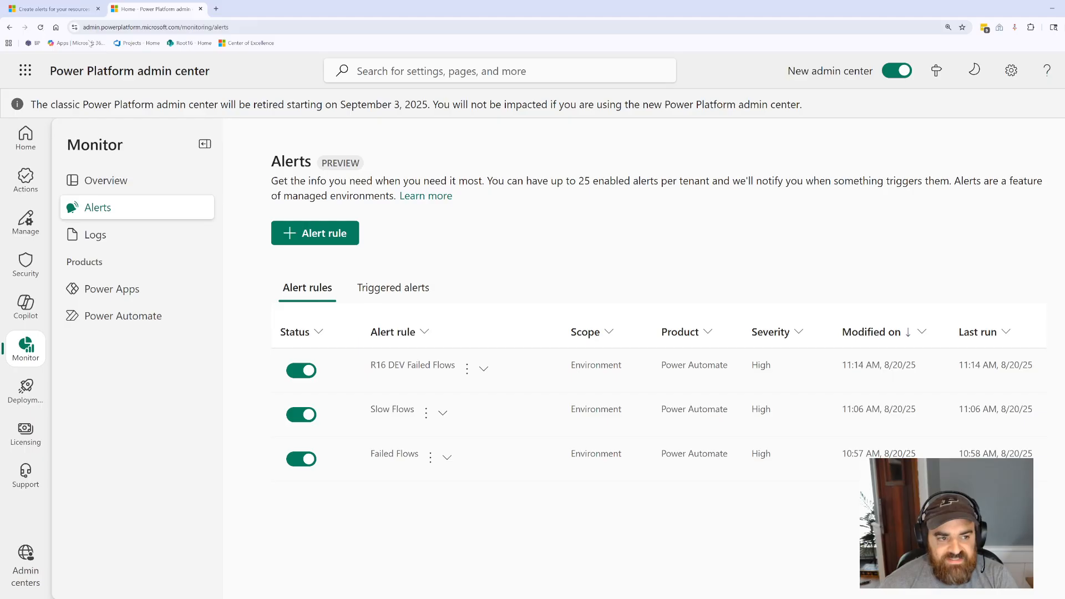
pyautogui.click(41, 30)
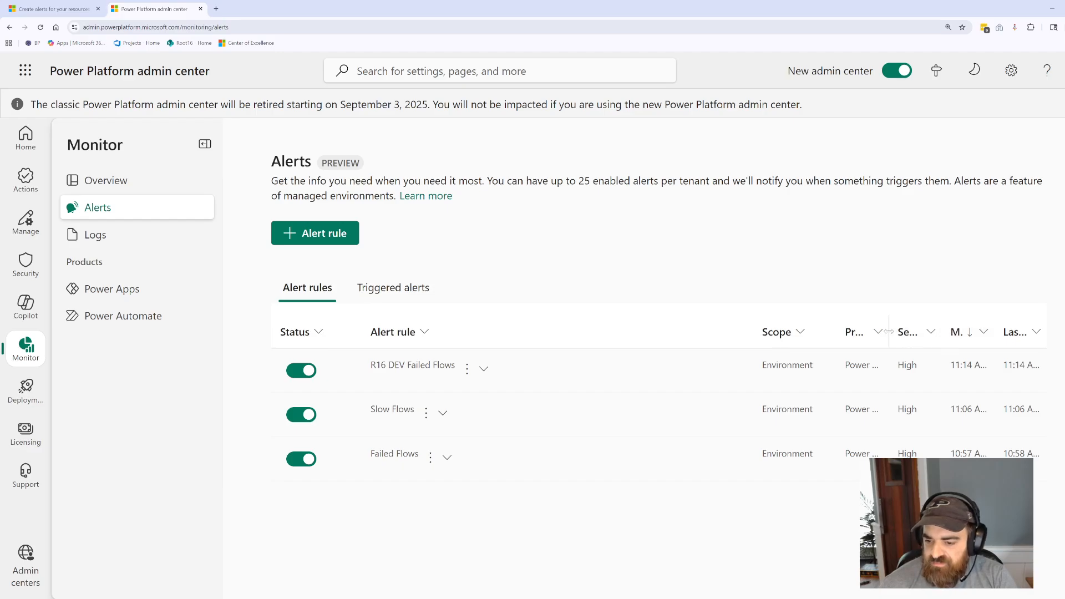
# Narrow the Alert rule column, widen Modified on and Last run, and check each alert rule's last run time
pyautogui.moveTo(754, 334); pyautogui.dragTo(630, 336)
pyautogui.moveTo(965, 334); pyautogui.dragTo(936, 334)
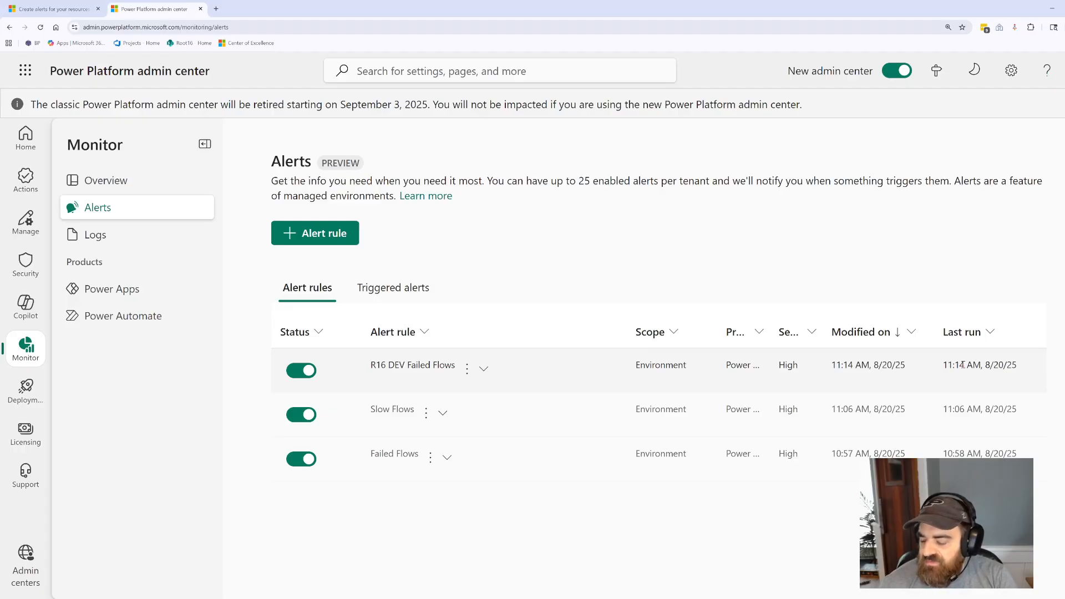
pyautogui.moveTo(943, 365); pyautogui.dragTo(986, 366)
pyautogui.click(976, 385)
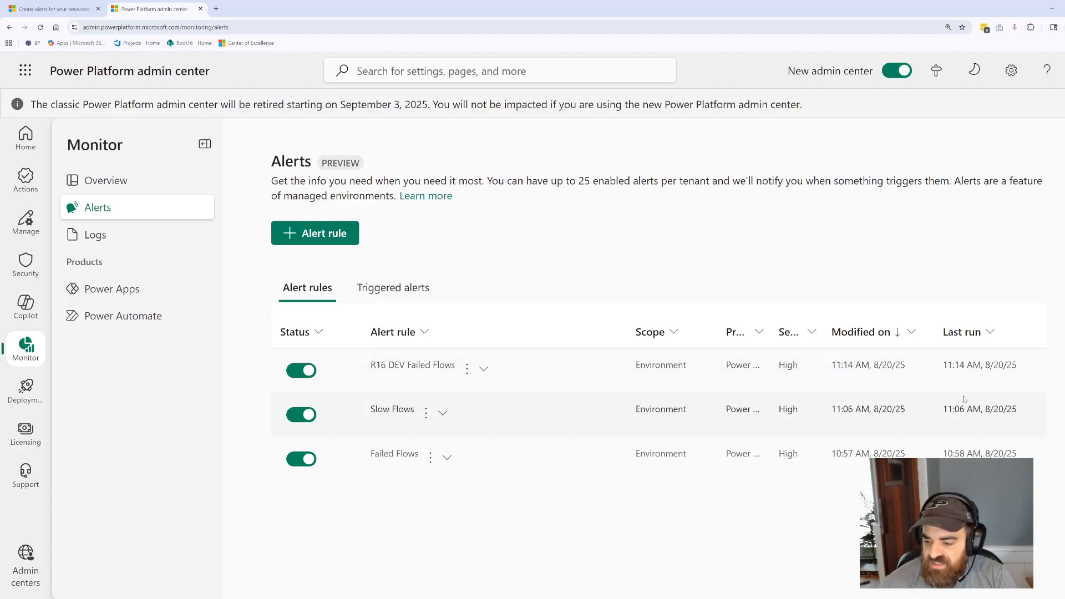
pyautogui.moveTo(943, 410); pyautogui.dragTo(987, 411)
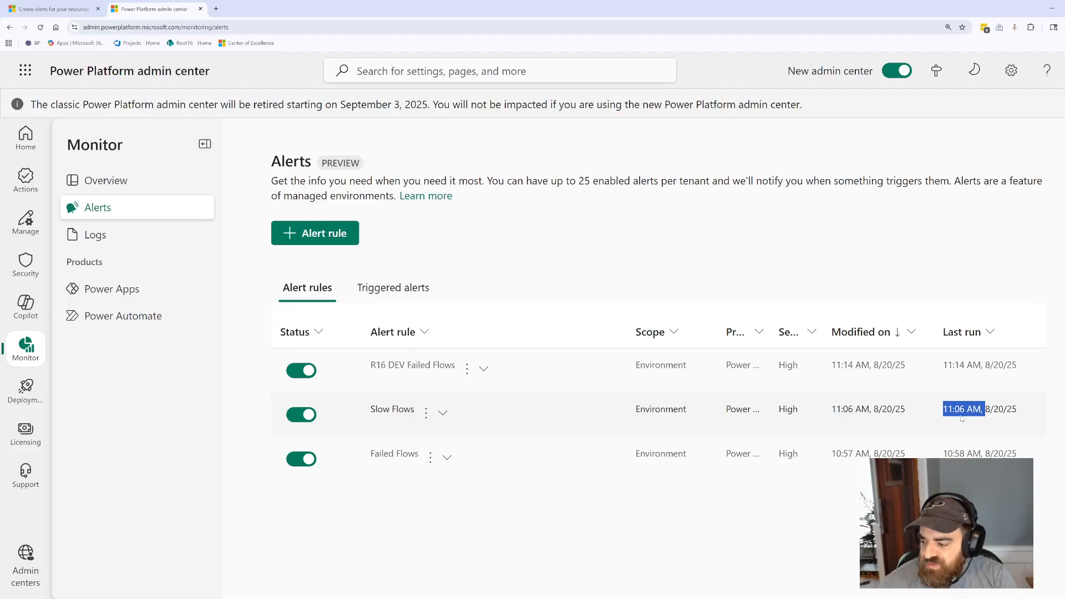
pyautogui.click(956, 447)
pyautogui.moveTo(948, 455); pyautogui.dragTo(981, 456)
pyautogui.click(972, 469)
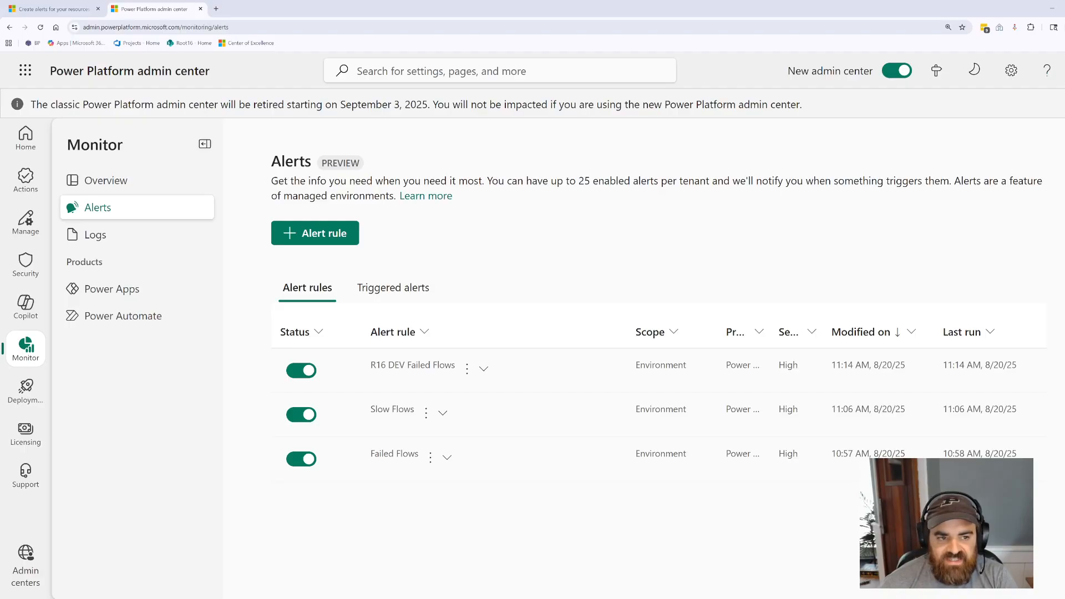
# Open the triggered alert R16 DEV Failed Flows and examine the success rates of its affected flows
pyautogui.click(385, 292)
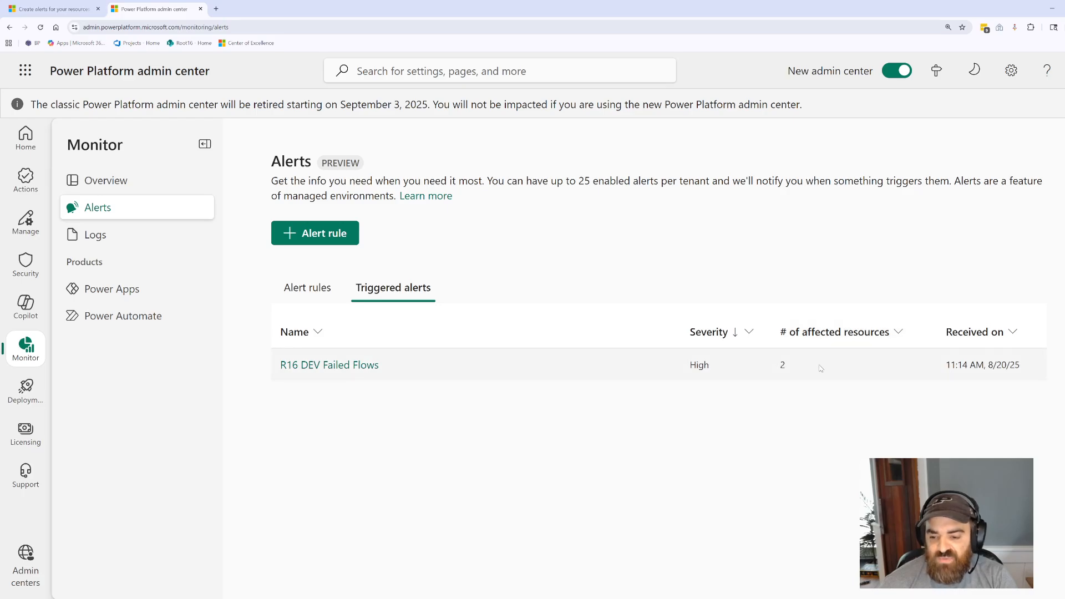
pyautogui.click(374, 369)
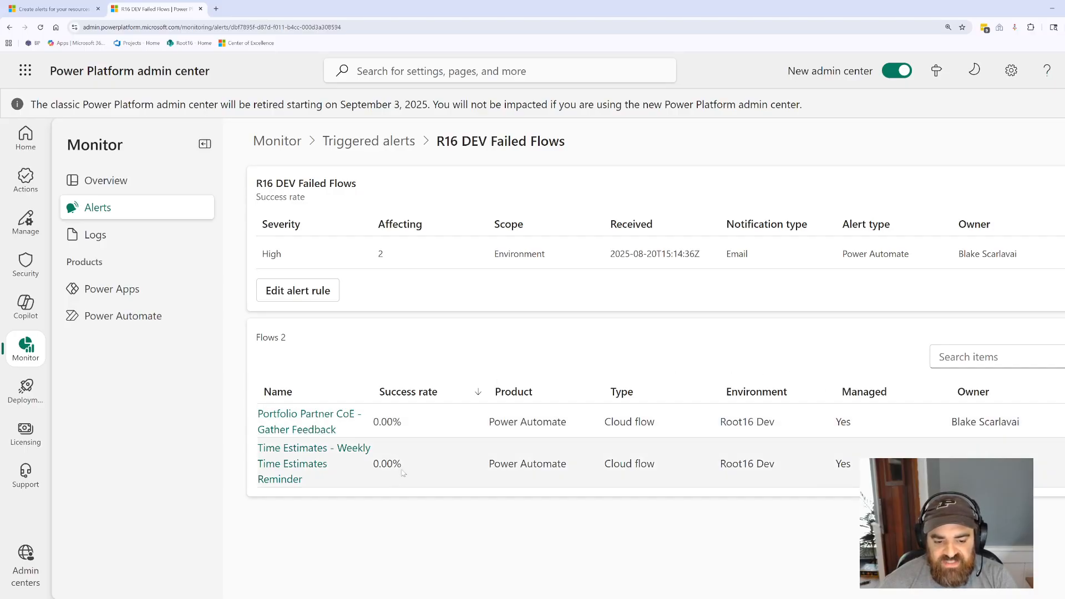
pyautogui.doubleClick(403, 469)
pyautogui.click(408, 469)
pyautogui.moveTo(363, 417); pyautogui.dragTo(402, 429)
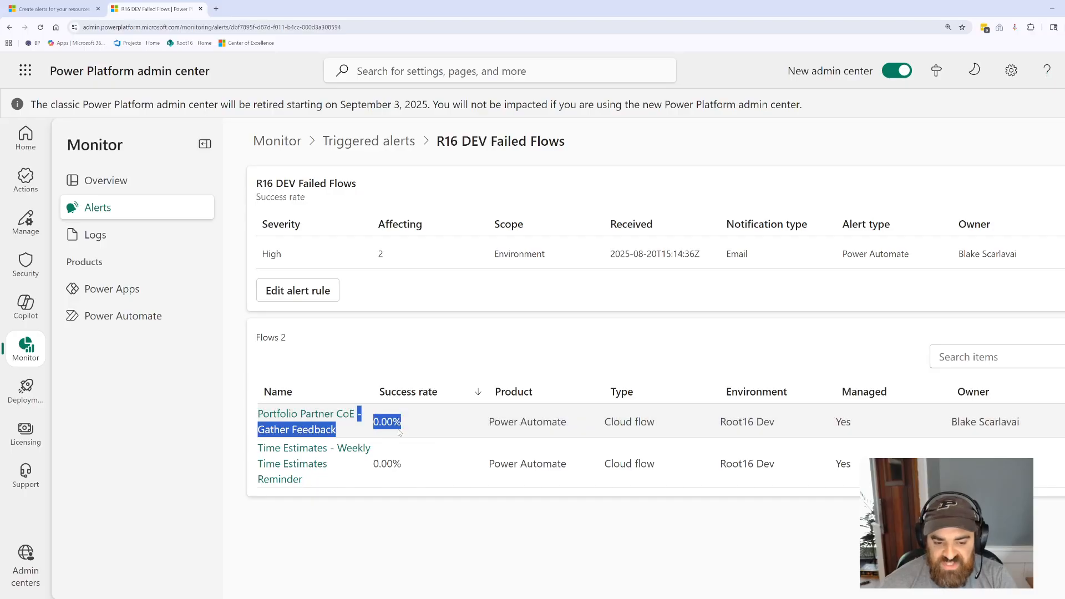
pyautogui.click(407, 432)
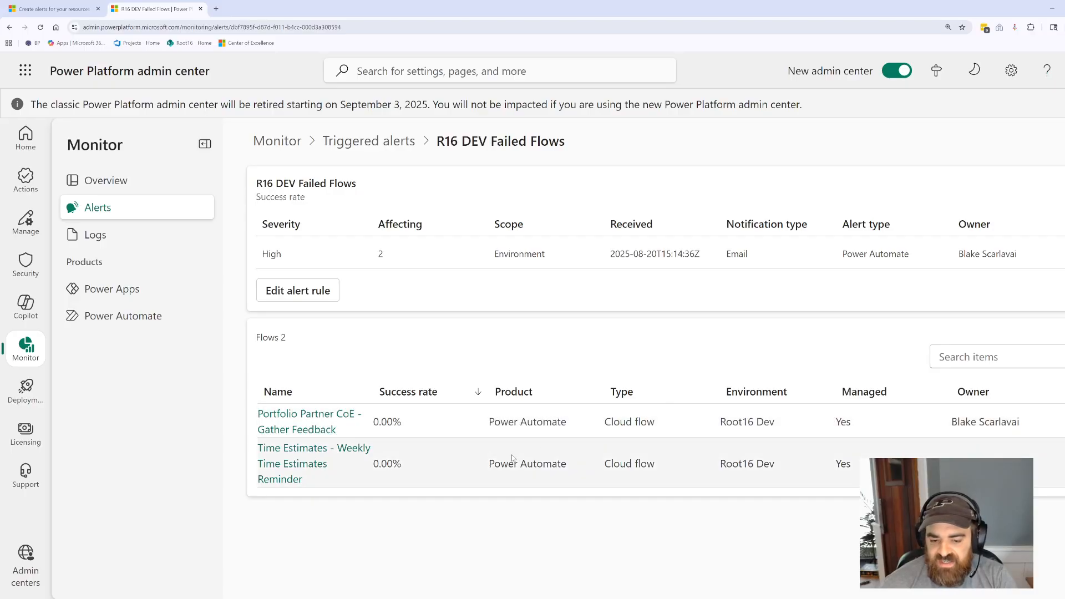
pyautogui.moveTo(378, 465); pyautogui.dragTo(438, 472)
pyautogui.click(388, 465)
pyautogui.moveTo(407, 422); pyautogui.dragTo(379, 423)
pyautogui.click(426, 454)
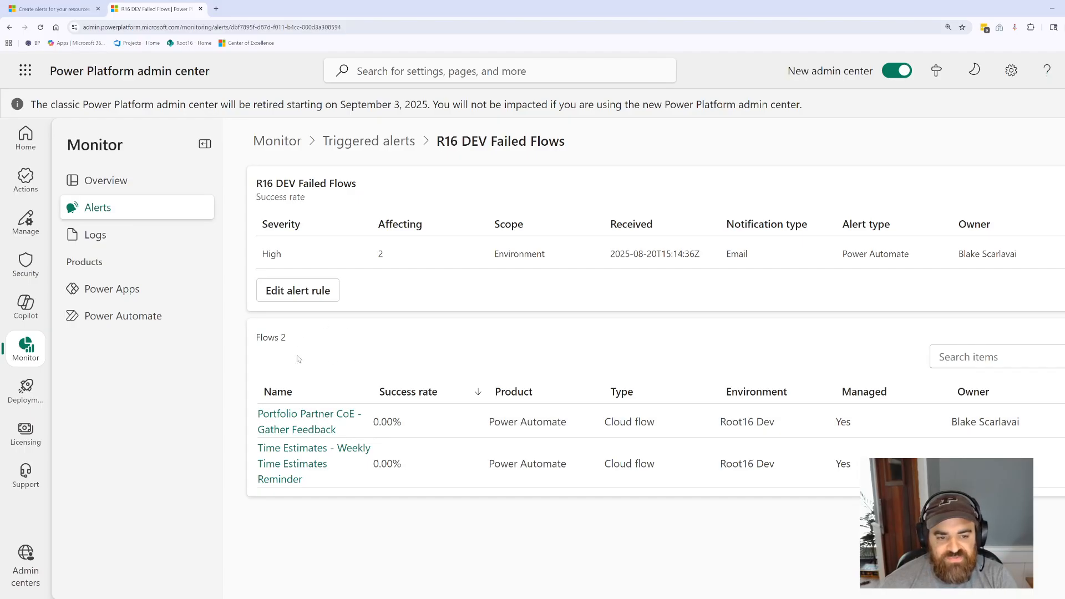
# Return to the Monitor alert rules list and switch to the Microsoft Learn alerts article's Prerequisites section
pyautogui.click(281, 143)
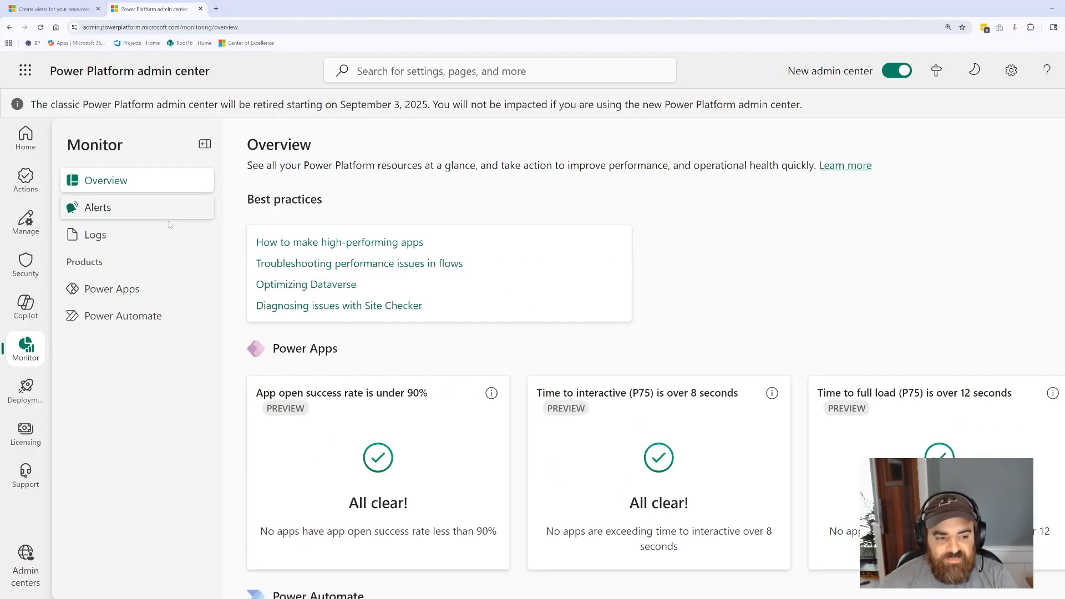
pyautogui.click(98, 207)
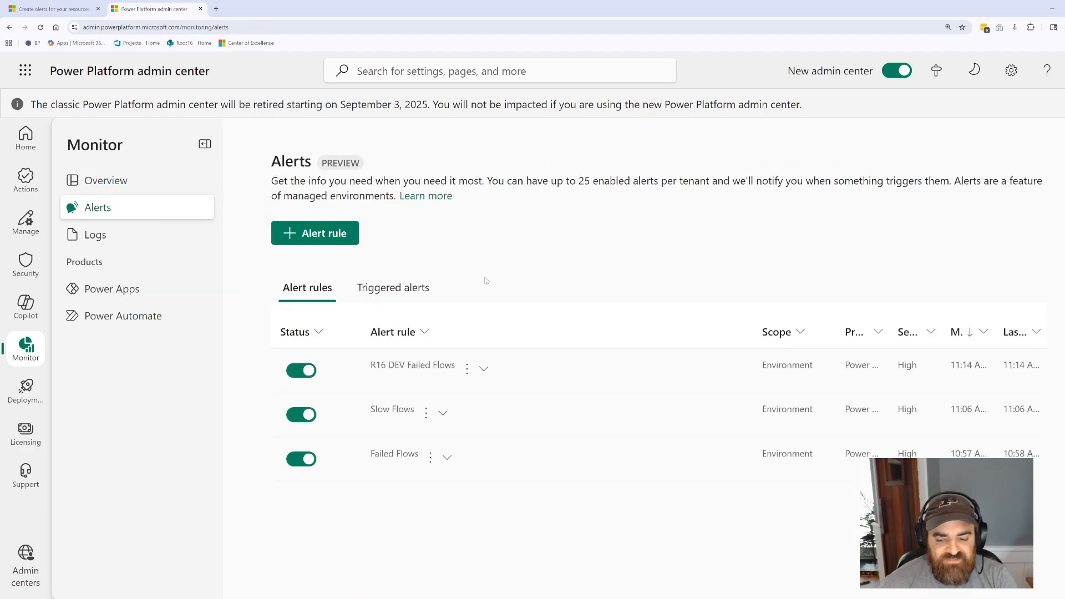
pyautogui.click(55, 9)
pyautogui.scroll(-9, 272, 351)
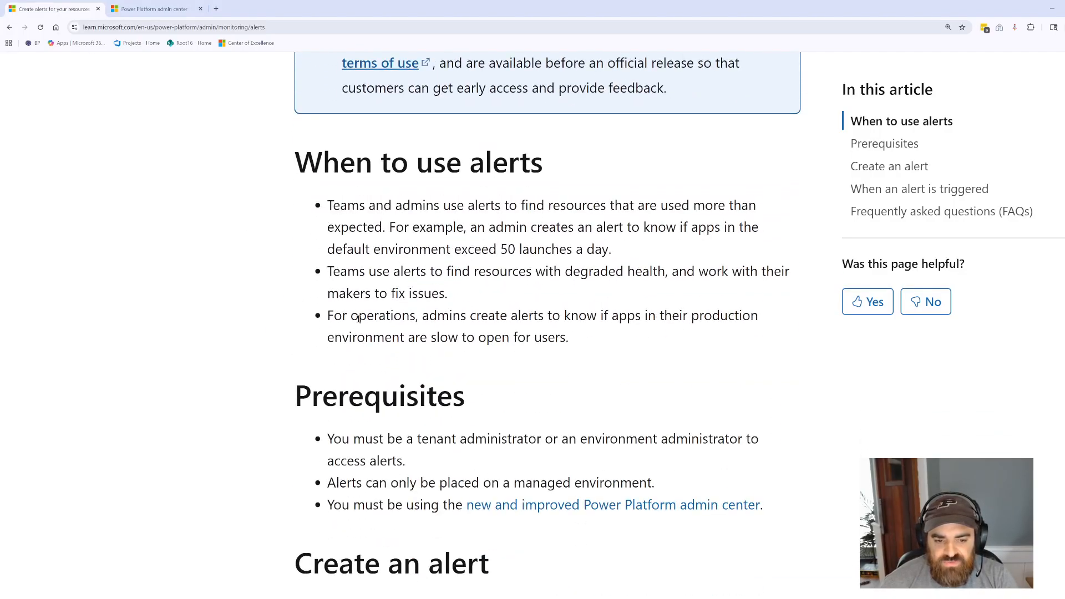
pyautogui.scroll(-3, 406, 293)
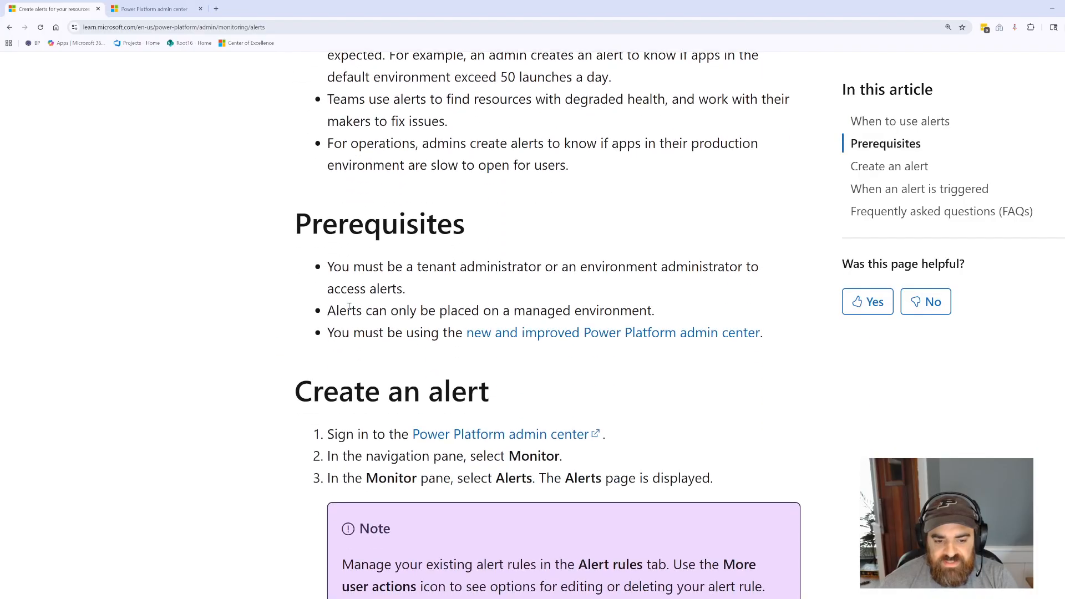
# Read the prerequisites for alerts, focusing on the managed environment and new admin center requirements
pyautogui.moveTo(339, 311); pyautogui.dragTo(467, 313)
pyautogui.click(465, 313)
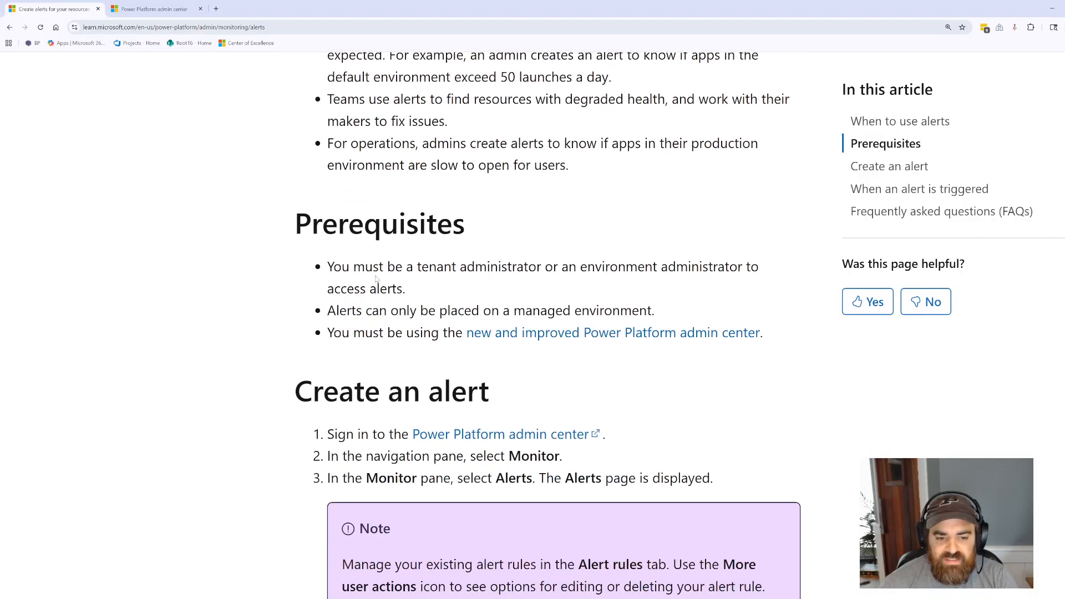
pyautogui.moveTo(354, 333); pyautogui.dragTo(407, 333)
pyautogui.click(567, 364)
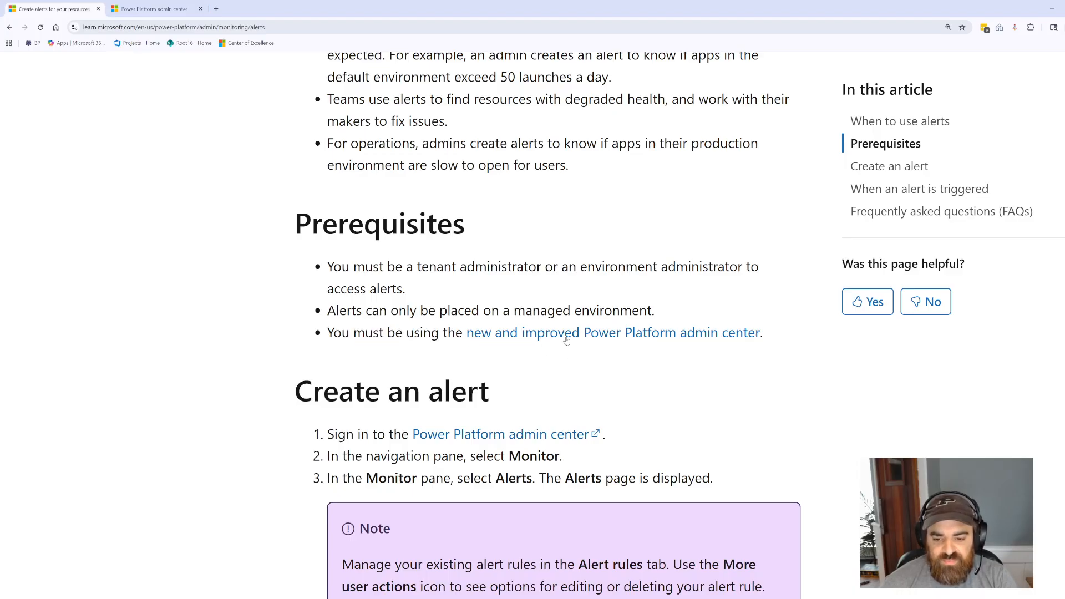
pyautogui.moveTo(342, 312); pyautogui.dragTo(510, 311)
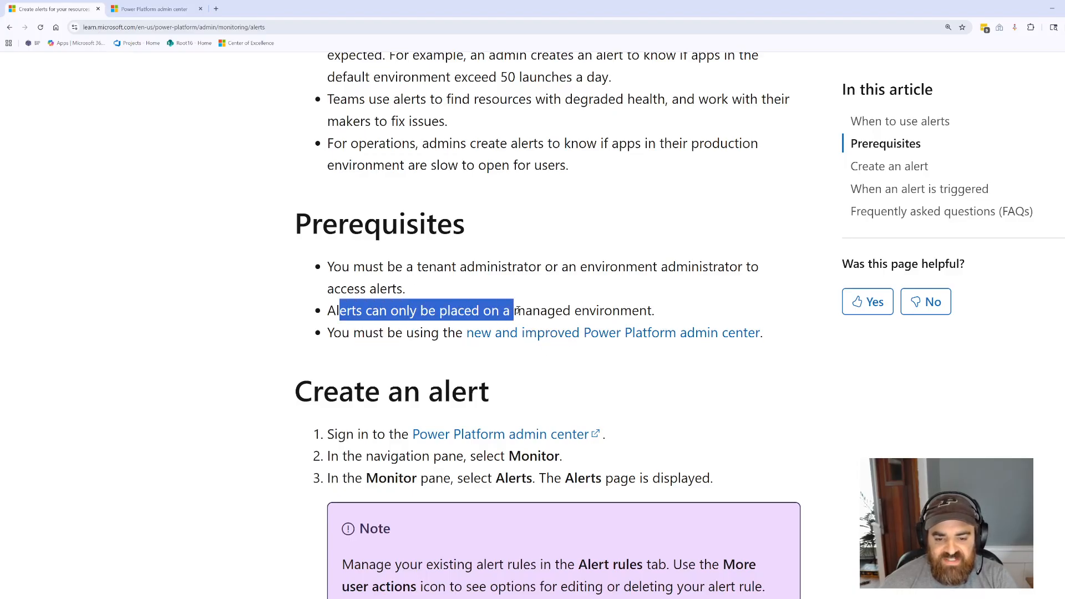
pyautogui.click(401, 308)
pyautogui.moveTo(338, 311); pyautogui.dragTo(605, 310)
pyautogui.click(522, 307)
pyautogui.click(530, 312)
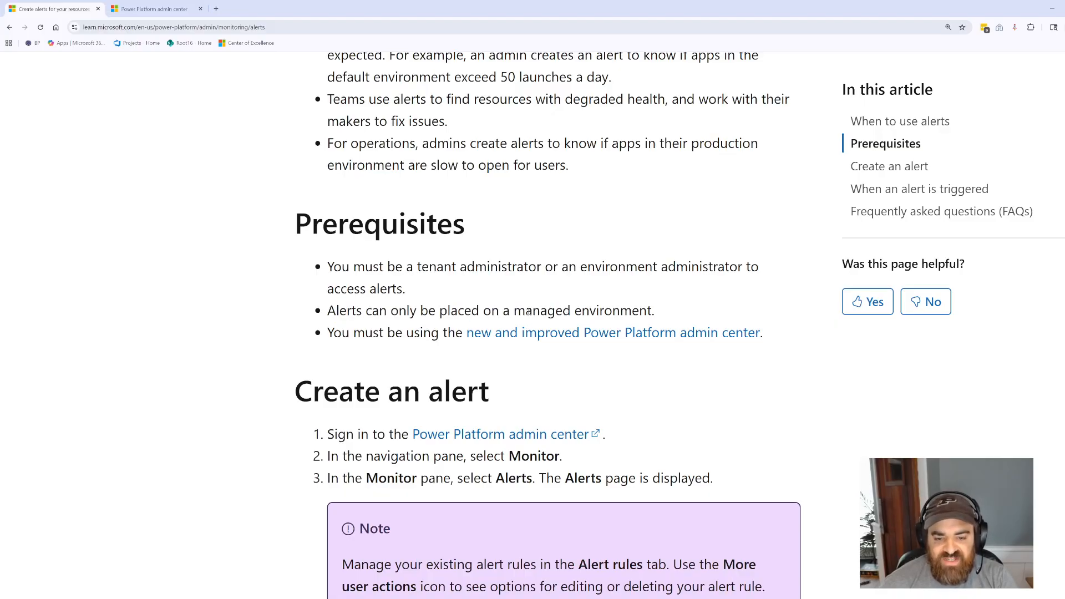
pyautogui.moveTo(526, 311); pyautogui.dragTo(621, 311)
pyautogui.click(621, 311)
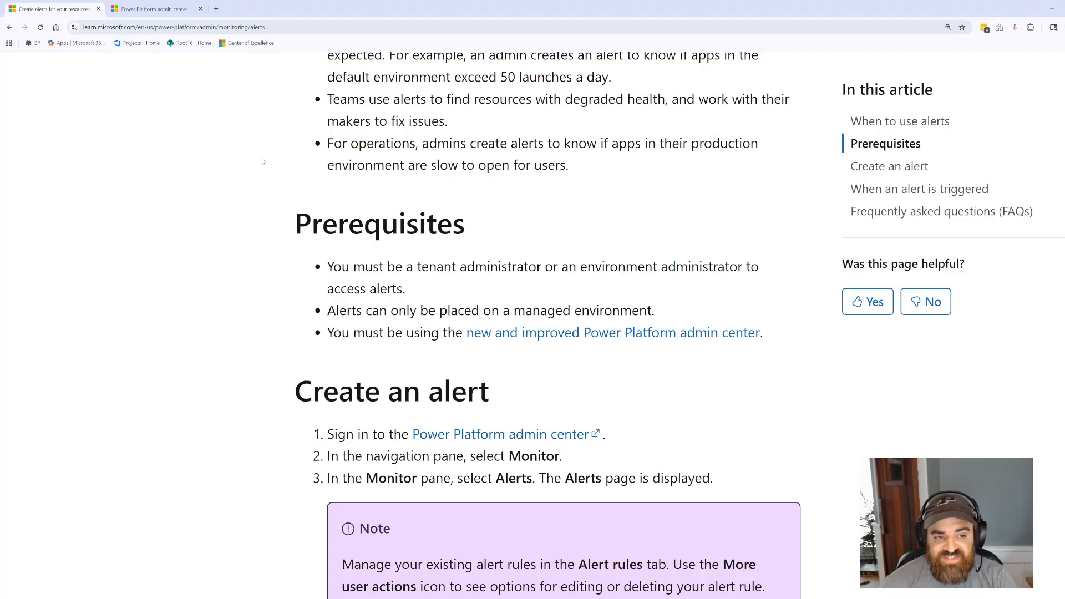
# Switch to the Power Platform admin center, view the environments offered for a new alert rule, and close it without saving
pyautogui.click(126, 11)
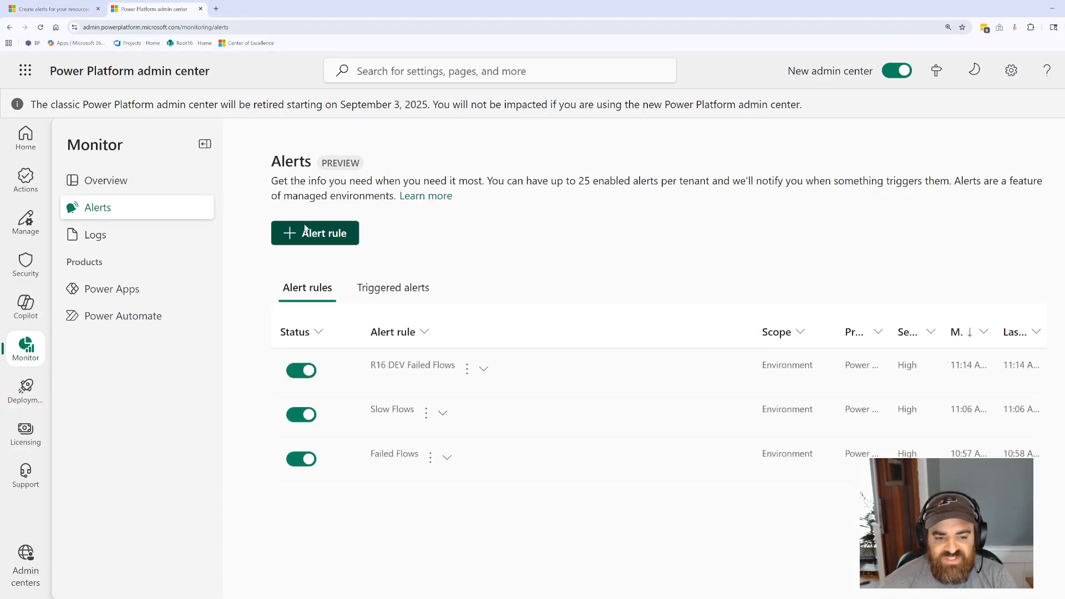
pyautogui.click(324, 234)
pyautogui.click(946, 271)
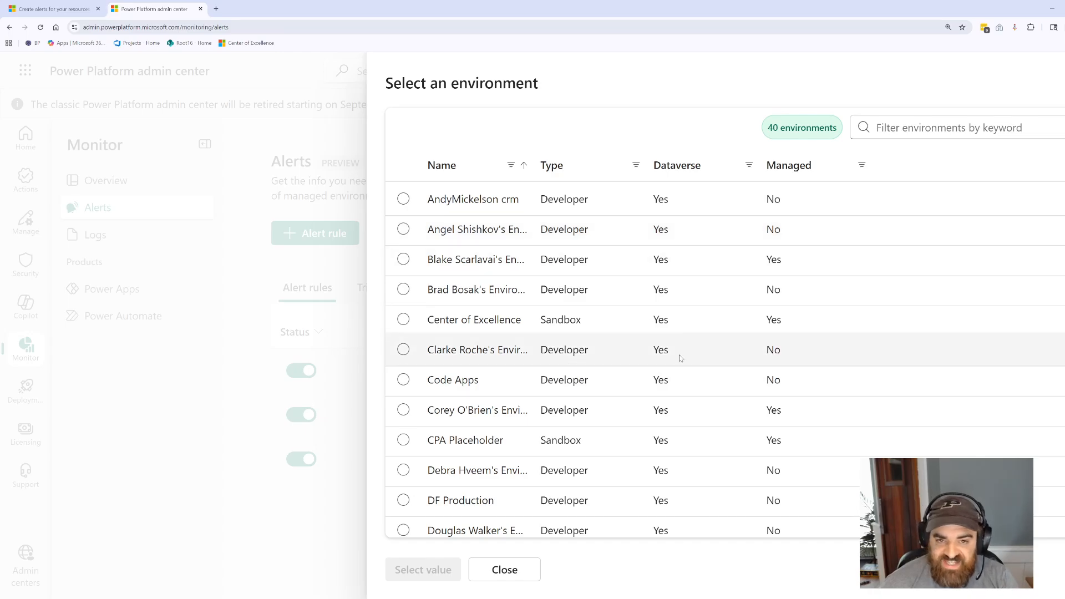
pyautogui.click(511, 573)
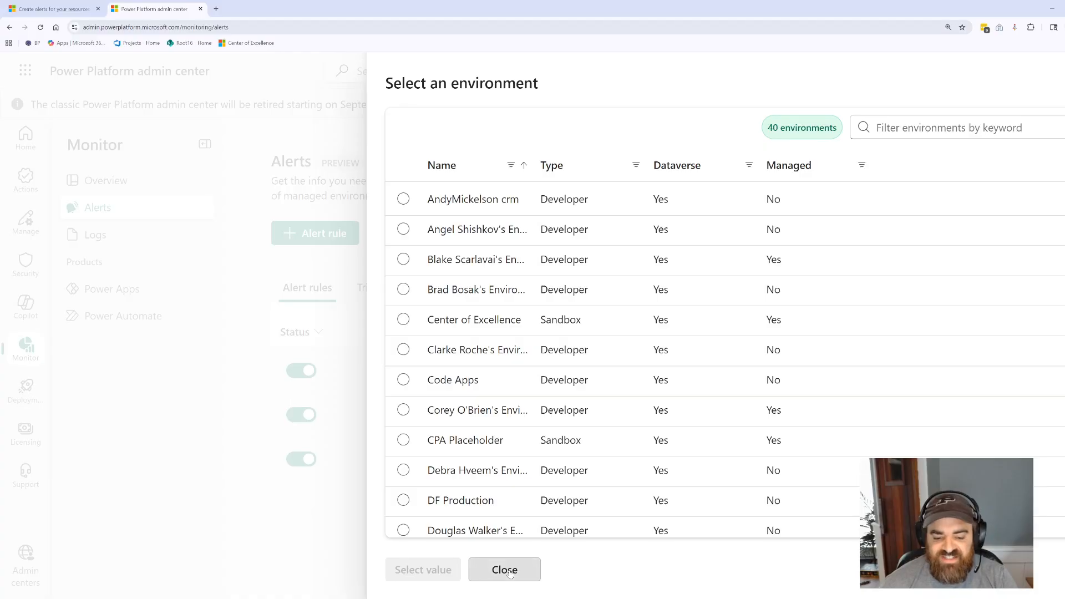
pyautogui.click(508, 575)
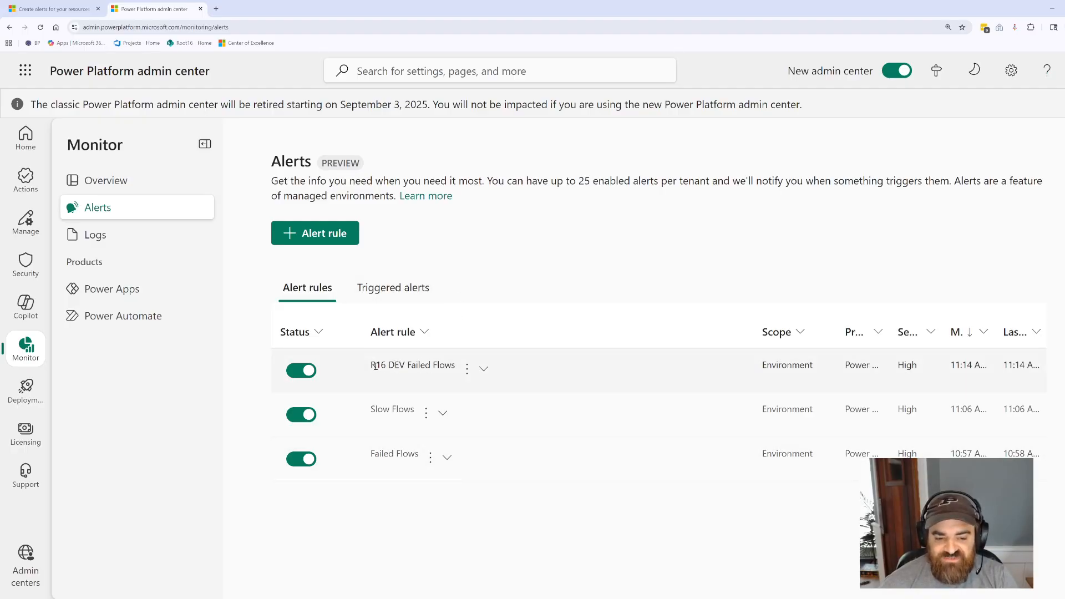
# Review the name of the R16 DEV Failed Flows rule in the alert rules list
pyautogui.moveTo(371, 368); pyautogui.dragTo(408, 368)
pyautogui.click(411, 368)
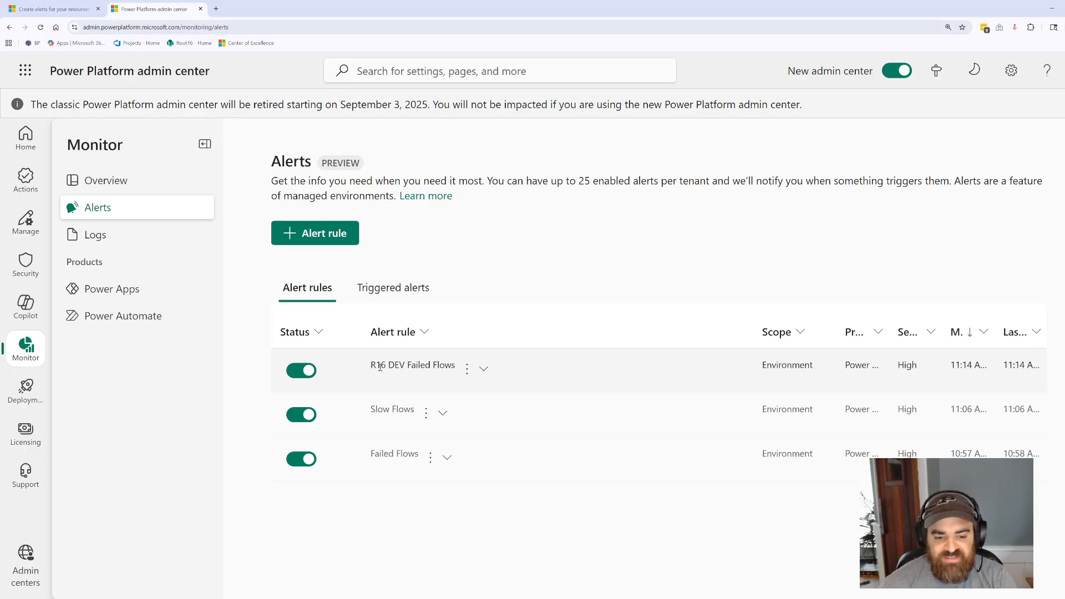
pyautogui.moveTo(463, 385); pyautogui.dragTo(379, 366)
pyautogui.click(417, 503)
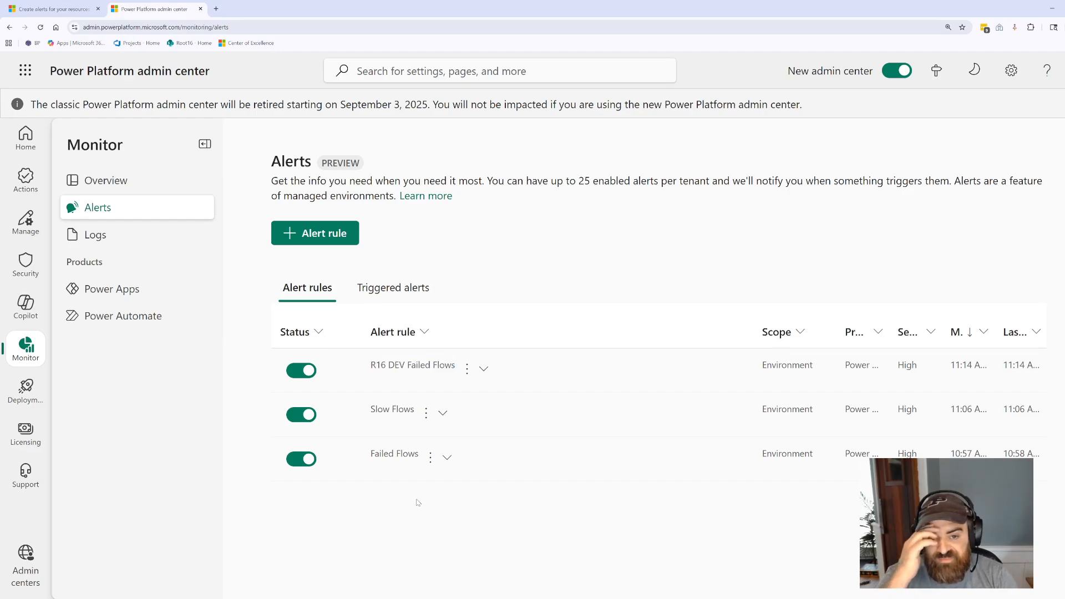